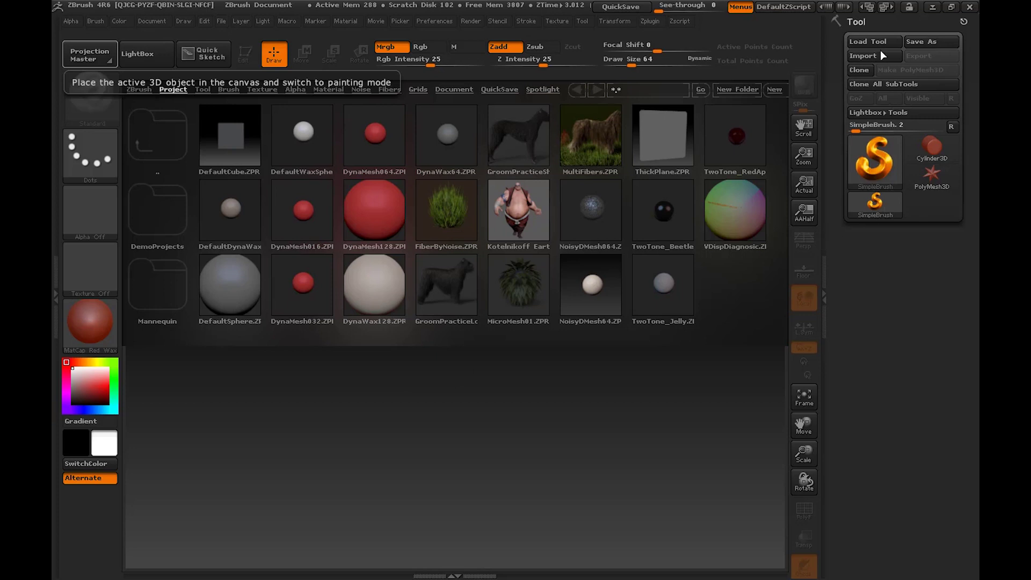
Select the ZSphere tool, close the LightBox browser, draw one large ZSphere on the canvas and enter Edit mode
click(874, 167)
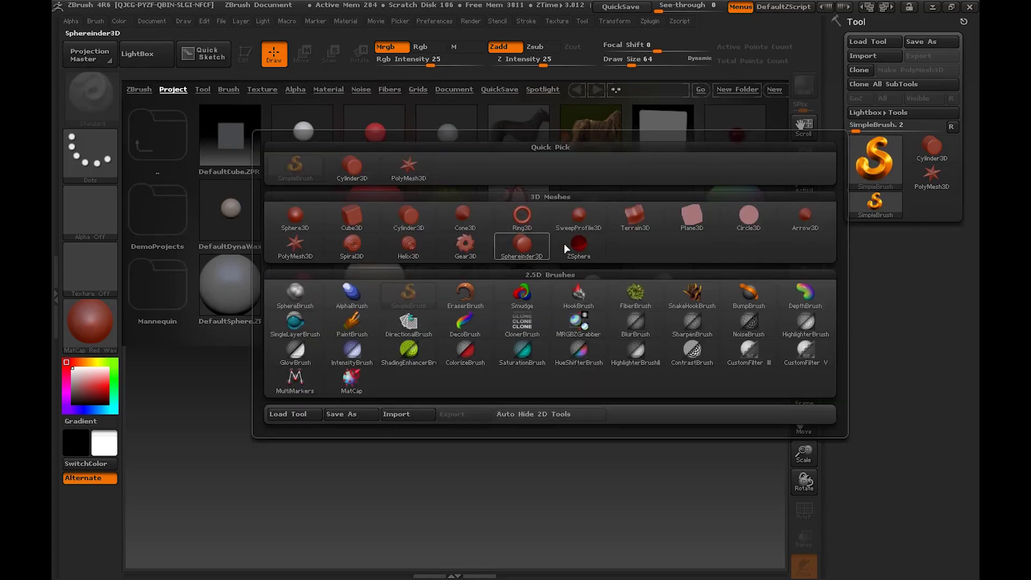
click(579, 244)
click(153, 56)
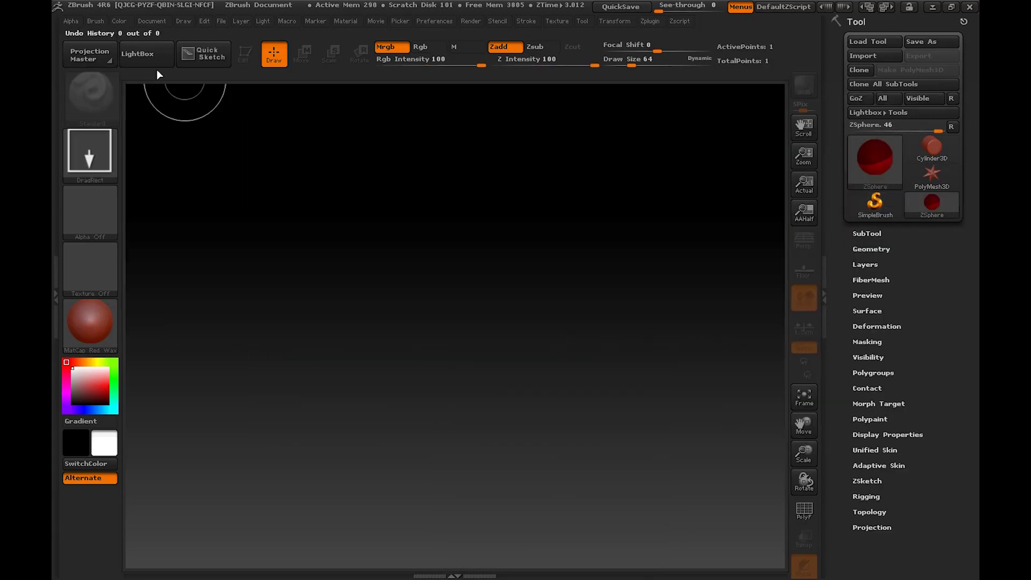
drag(462, 249, 465, 544)
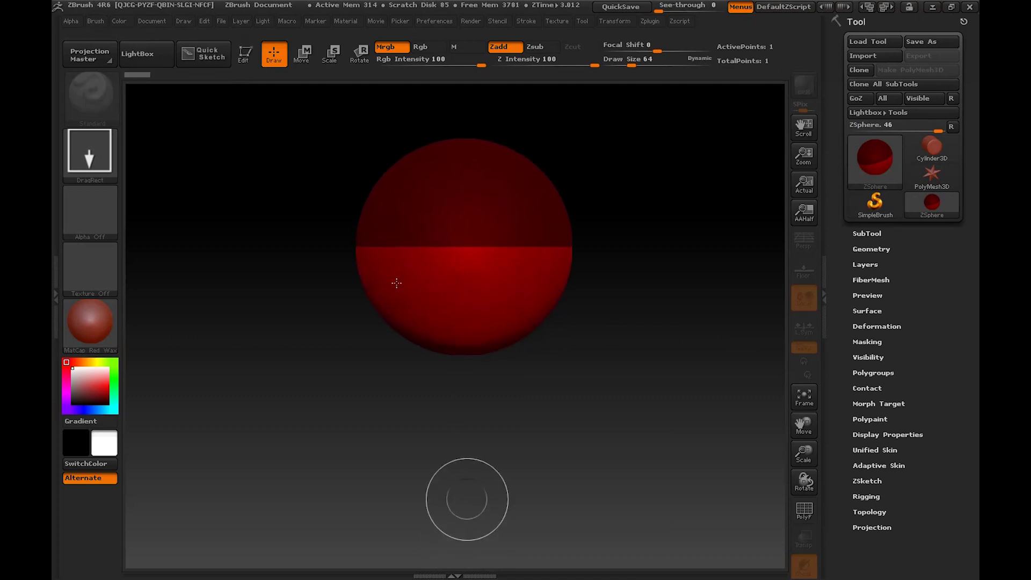
click(246, 54)
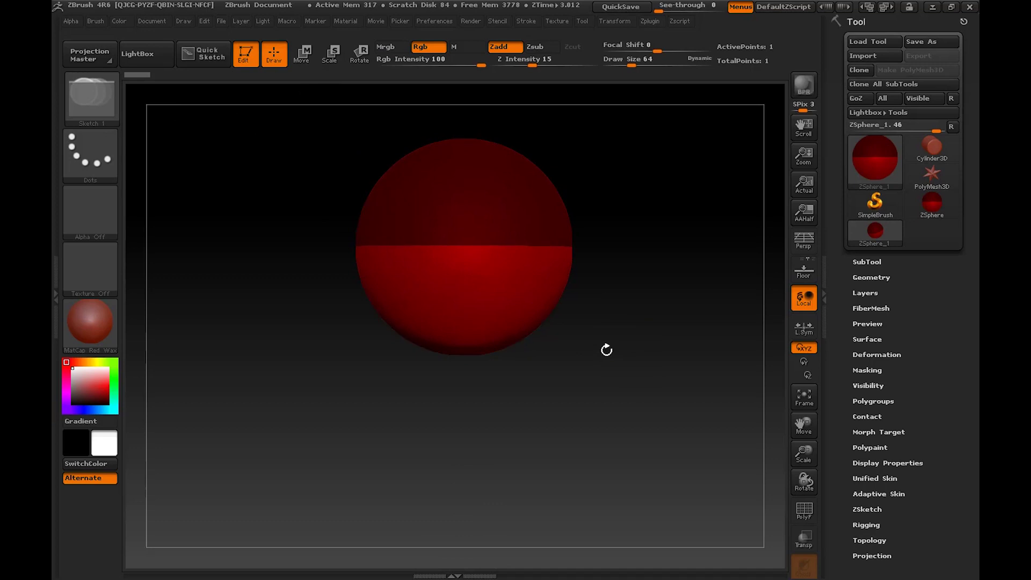
Enable perspective distortion and the floor grid for the ZSphere view
key(p)
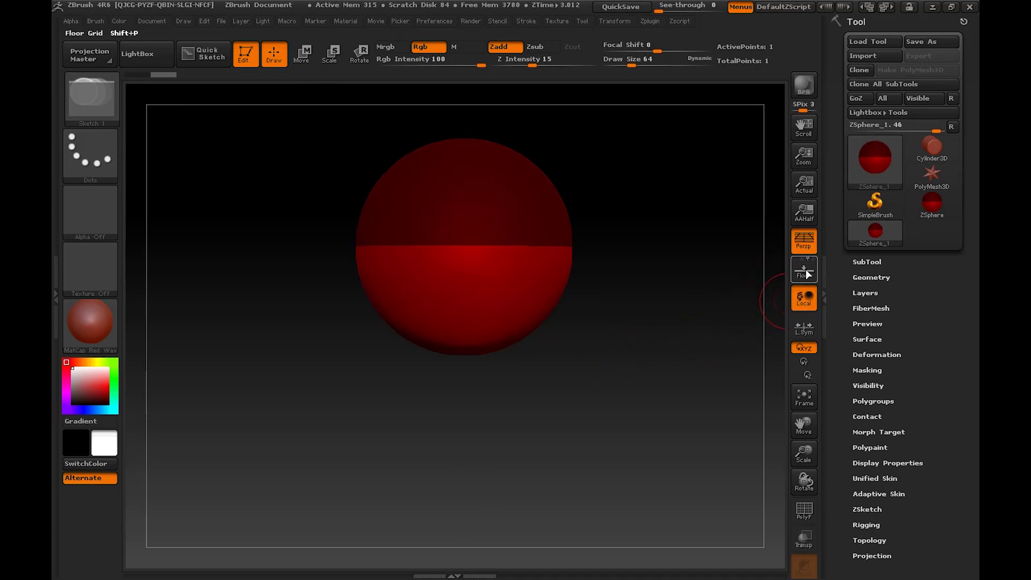
click(806, 273)
drag(661, 295, 714, 328)
click(803, 245)
click(802, 245)
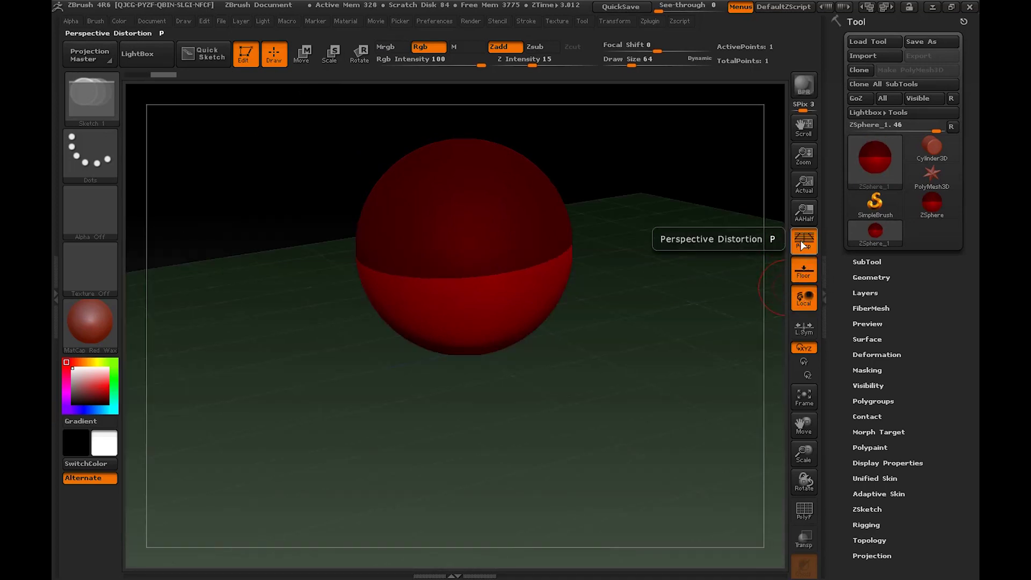
drag(722, 287, 712, 449)
click(801, 514)
click(802, 516)
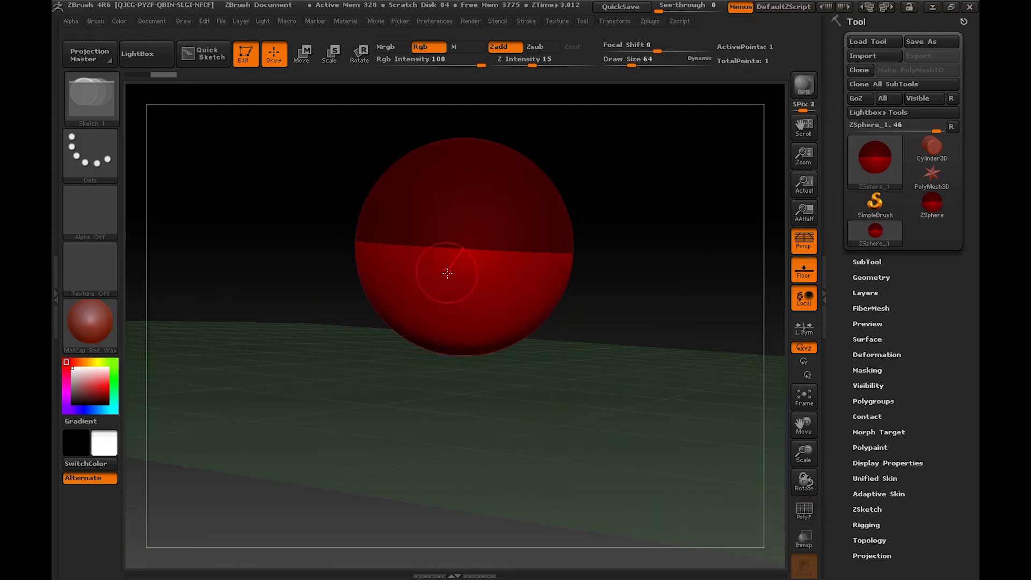
Add a slightly smaller child ZSphere on the front of the root sphere
drag(412, 276, 397, 213)
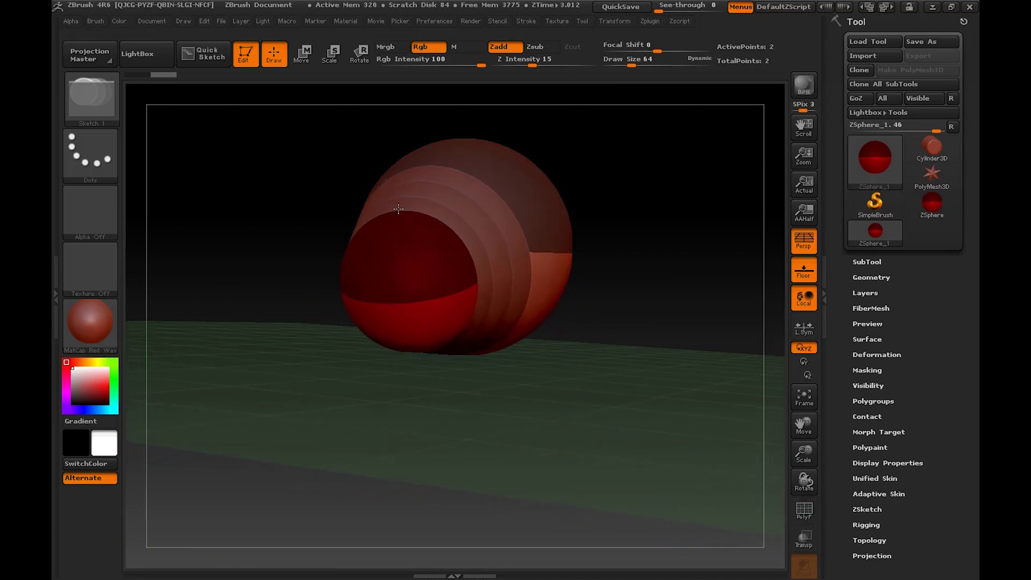
mouse_move(663, 244)
mouse_down()
mouse_move(630, 232)
mouse_move(543, 290)
mouse_up()
drag(523, 207, 515, 102)
key(ctrl+z)
drag(575, 166, 581, 152)
key(ctrl+z)
key(ctrl+z)
drag(554, 184, 566, 163)
key(ctrl+z)
Add further child ZSpheres on the opposite side of the root to extend the body chain
drag(646, 176, 548, 201)
drag(492, 219, 484, 143)
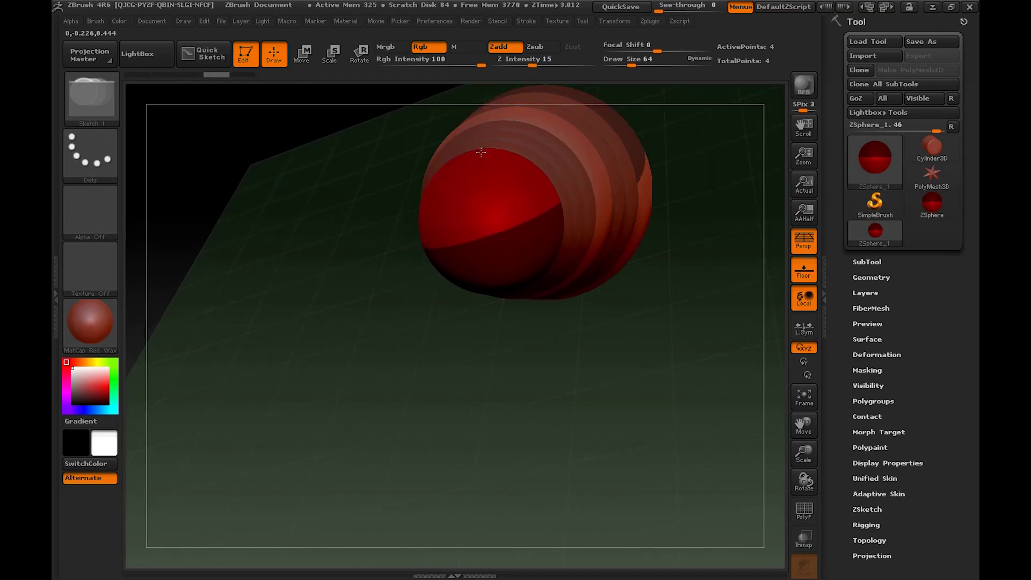
drag(391, 188, 432, 164)
drag(527, 196, 535, 122)
drag(355, 355, 541, 306)
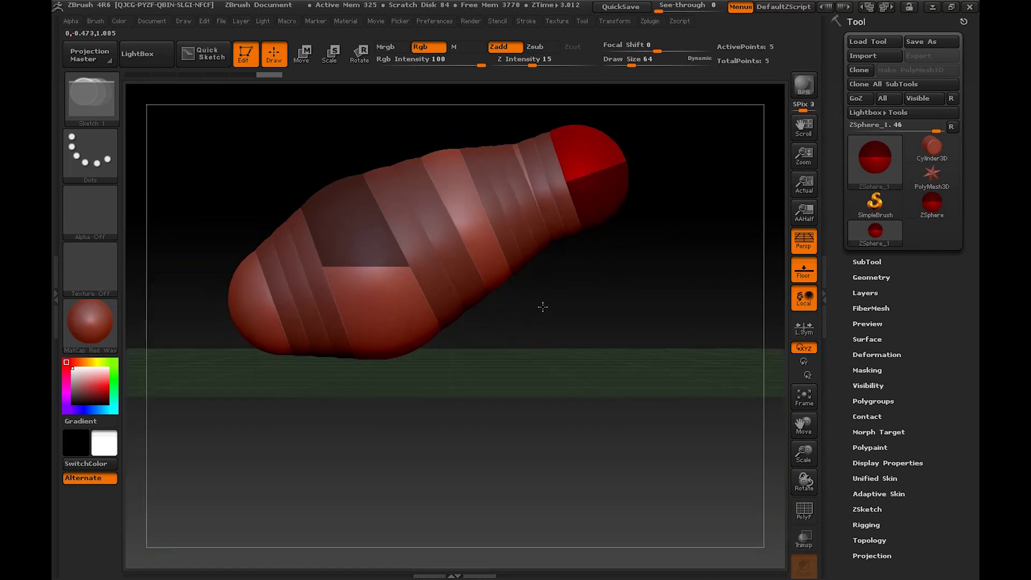
Move the rear ZSpheres outward and downward to bend the body chain into an arch
key(w)
drag(470, 223, 483, 208)
drag(595, 168, 680, 227)
drag(534, 196, 549, 308)
Enlarge the rear-end ZSphere and the one behind the root to thicken the body
key(e)
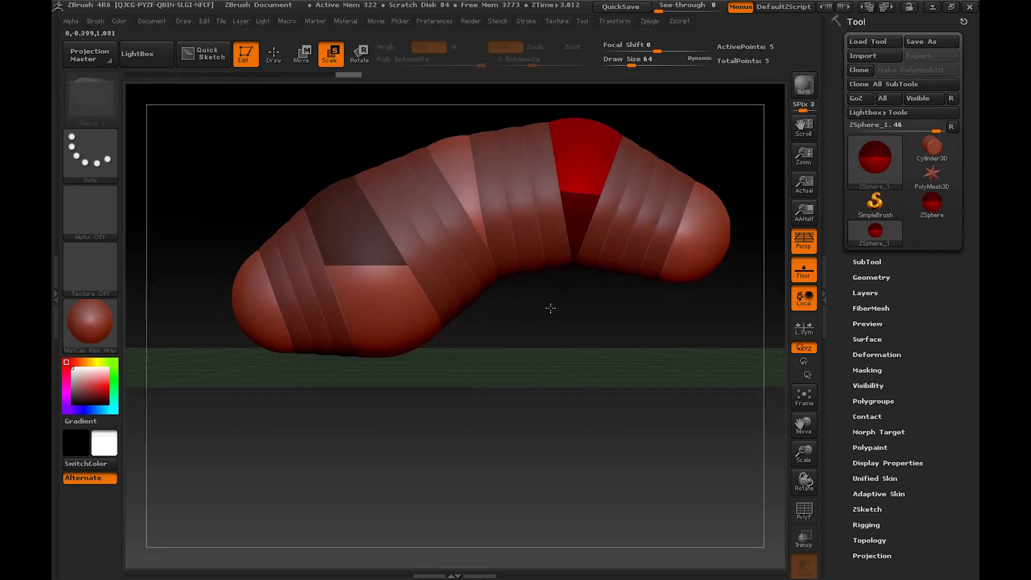
drag(688, 229, 704, 269)
drag(472, 202, 481, 263)
Raise the back and rear ZSpheres and lower the front-end ZSphere slightly
key(w)
drag(703, 245, 700, 231)
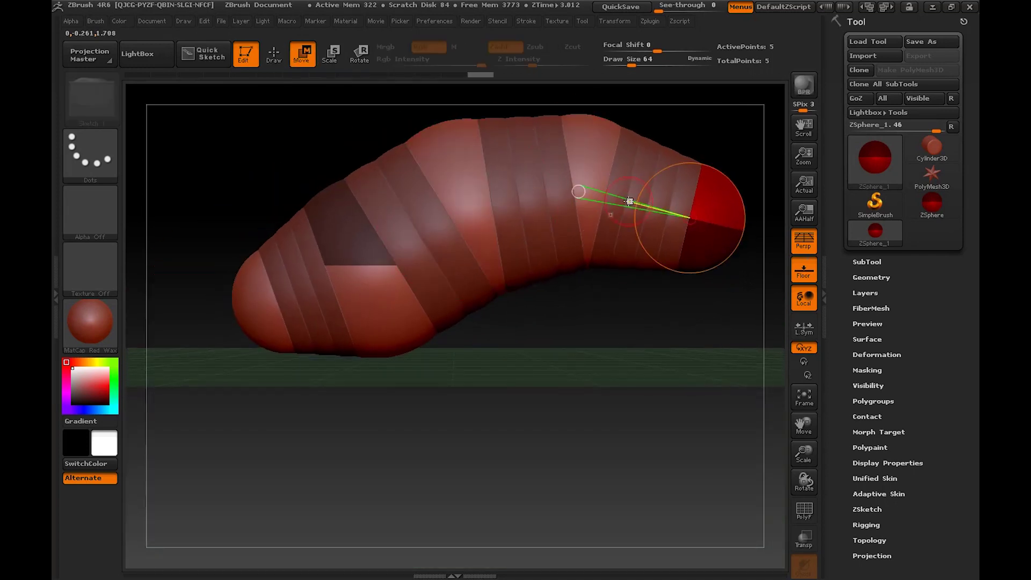
drag(479, 204, 472, 192)
drag(580, 189, 572, 171)
drag(685, 208, 686, 194)
drag(261, 297, 262, 306)
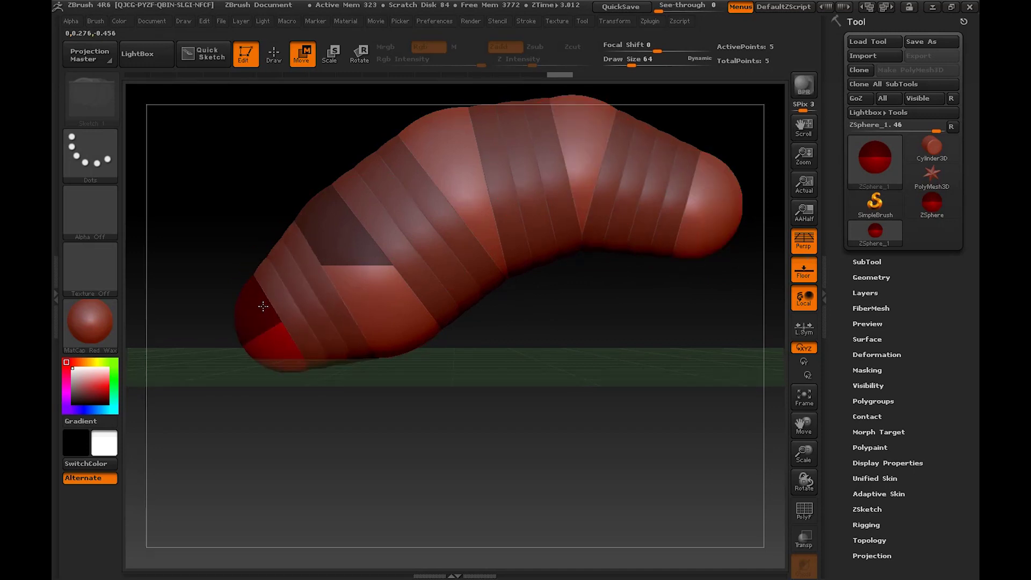
Add a smaller ZSphere at the front end of the body and move it forward and down to start the neck
drag(353, 418, 505, 424)
key(q)
drag(319, 325, 323, 290)
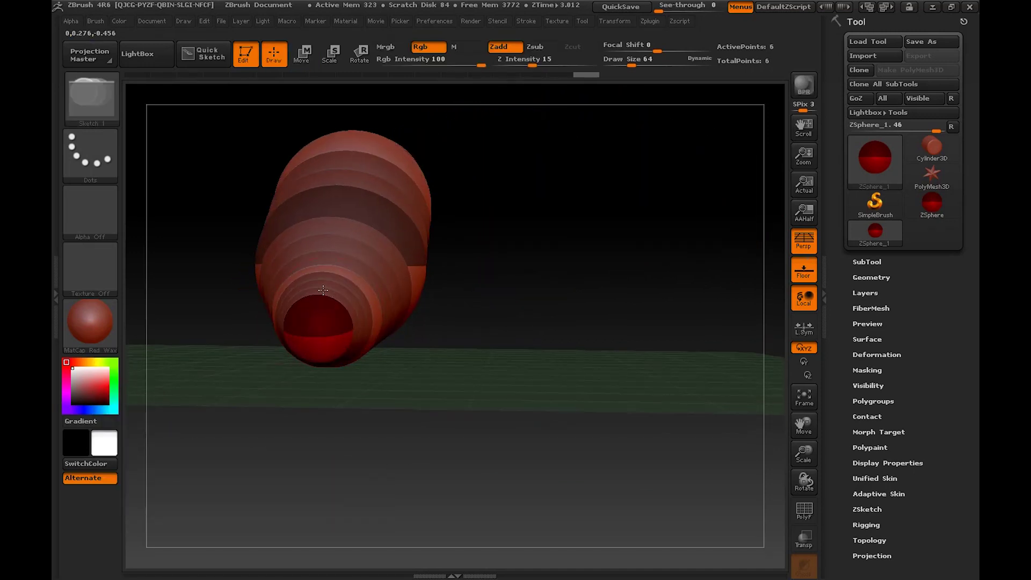
drag(460, 347, 336, 349)
key(w)
mouse_move(267, 346)
mouse_down()
mouse_move(294, 385)
mouse_move(270, 352)
mouse_up()
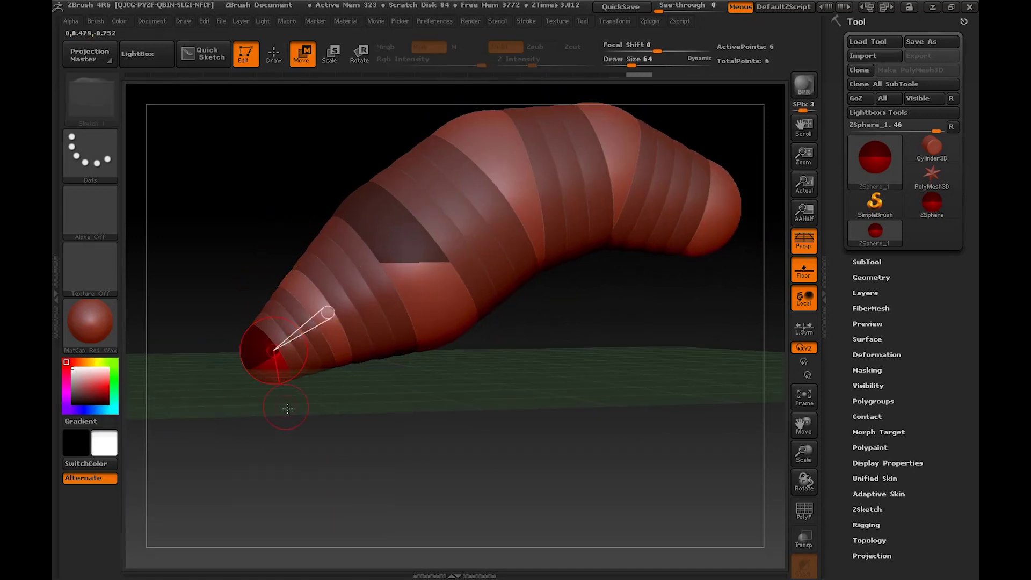
Extend the neck with another small ZSphere and reposition it
drag(286, 413, 400, 422)
key(q)
drag(266, 359, 267, 338)
key(w)
drag(424, 396, 306, 391)
drag(256, 356, 285, 358)
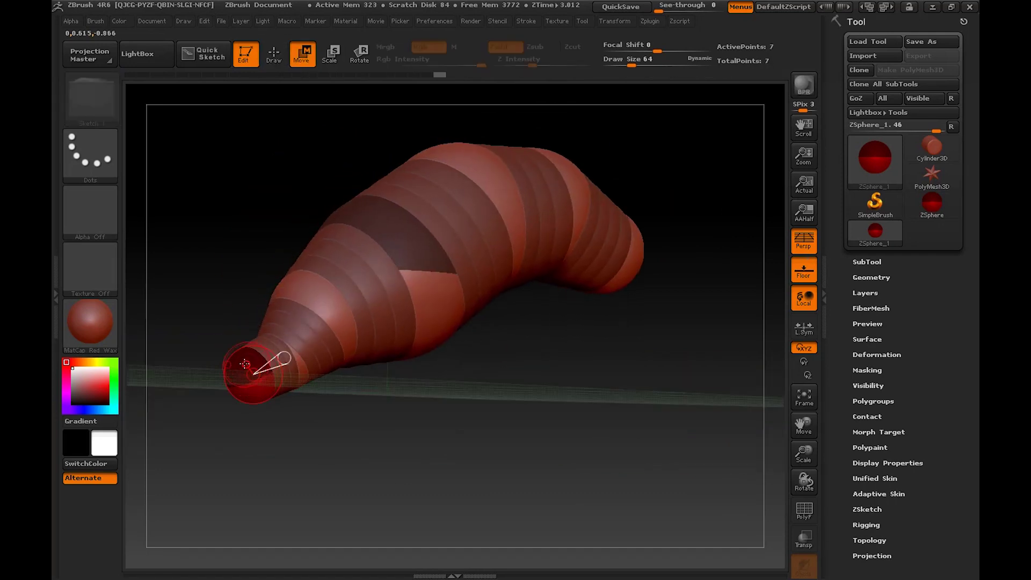
Lower the neck's end joint and add another ZSphere at its tip, pointing forward
drag(292, 411, 397, 425)
drag(304, 368, 314, 388)
key(q)
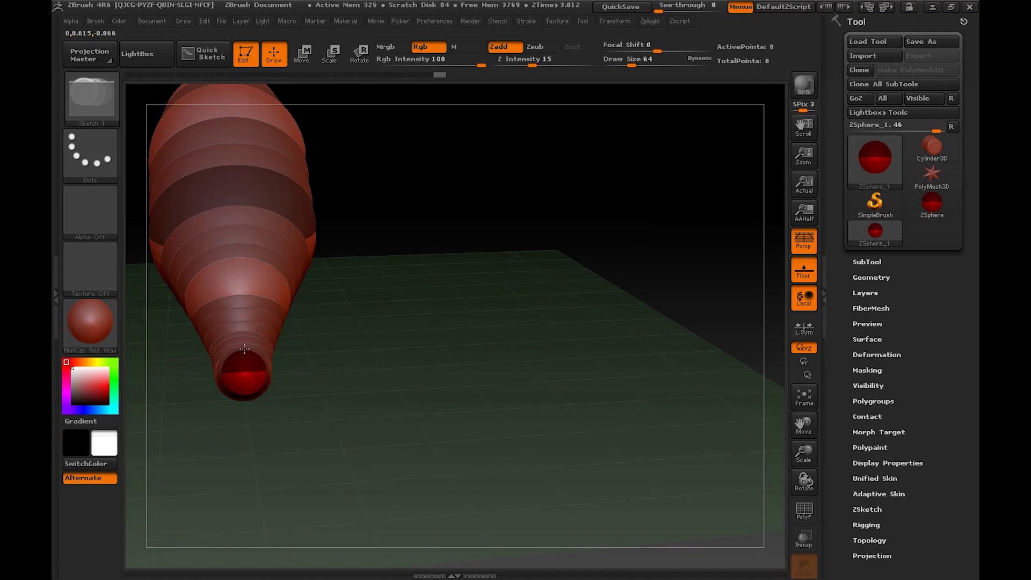
drag(245, 349, 245, 346)
mouse_move(357, 405)
mouse_down()
mouse_move(283, 378)
mouse_move(280, 400)
mouse_up()
key(w)
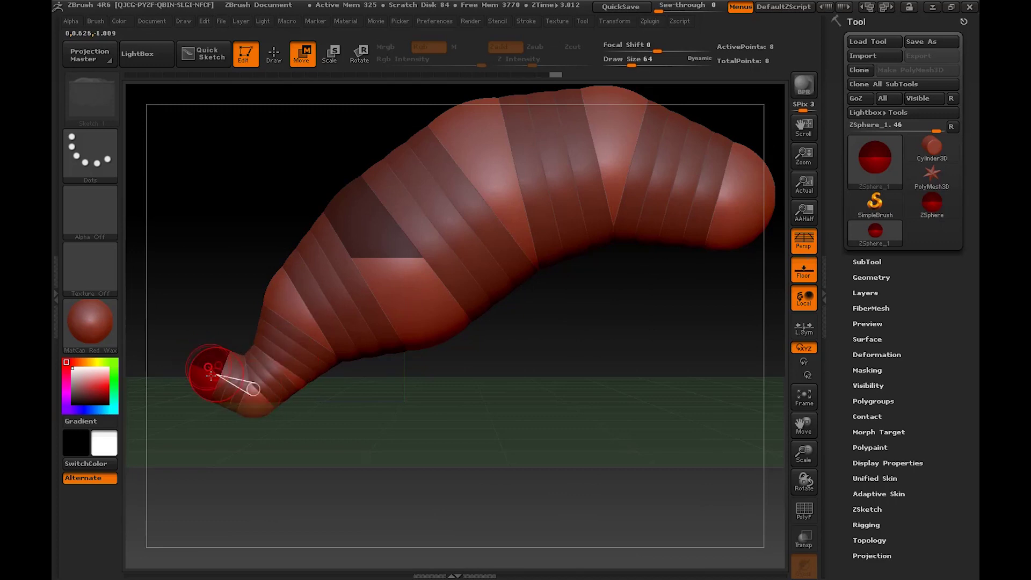
Build the head from ZSpheres at the neck tip, placing one end upward and the other downward
drag(211, 375, 296, 403)
key(q)
mouse_move(199, 351)
mouse_down()
mouse_move(202, 334)
mouse_move(209, 372)
mouse_up()
drag(393, 373, 301, 419)
key(w)
mouse_move(226, 391)
mouse_down()
mouse_move(180, 375)
mouse_move(183, 421)
mouse_up()
drag(236, 313, 209, 311)
mouse_move(180, 414)
mouse_down()
mouse_move(187, 440)
mouse_move(184, 419)
mouse_up()
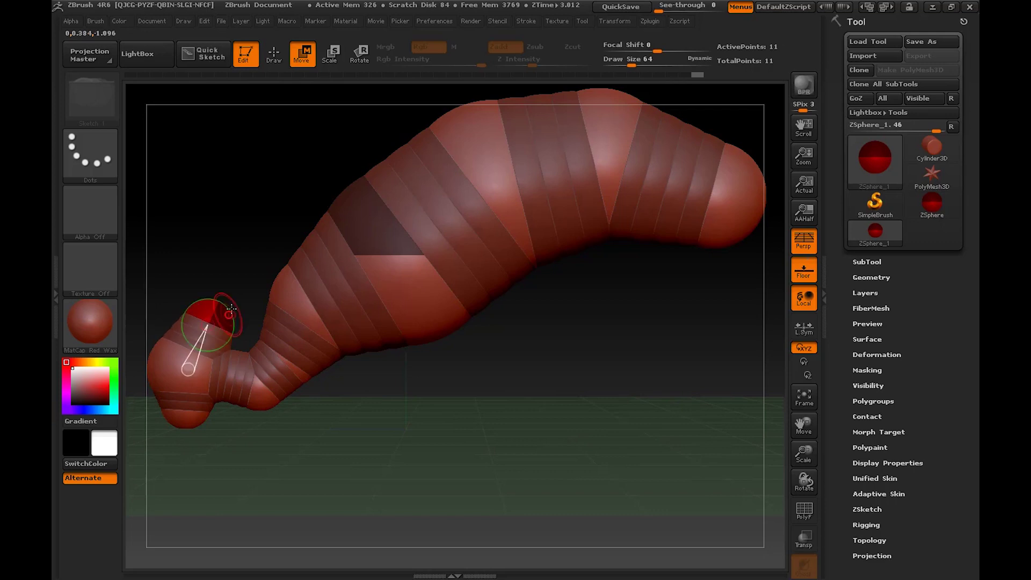
Move the neck, shoulder and back ZSpheres and rescale one of them to reshape the front of the body
drag(257, 424, 356, 317)
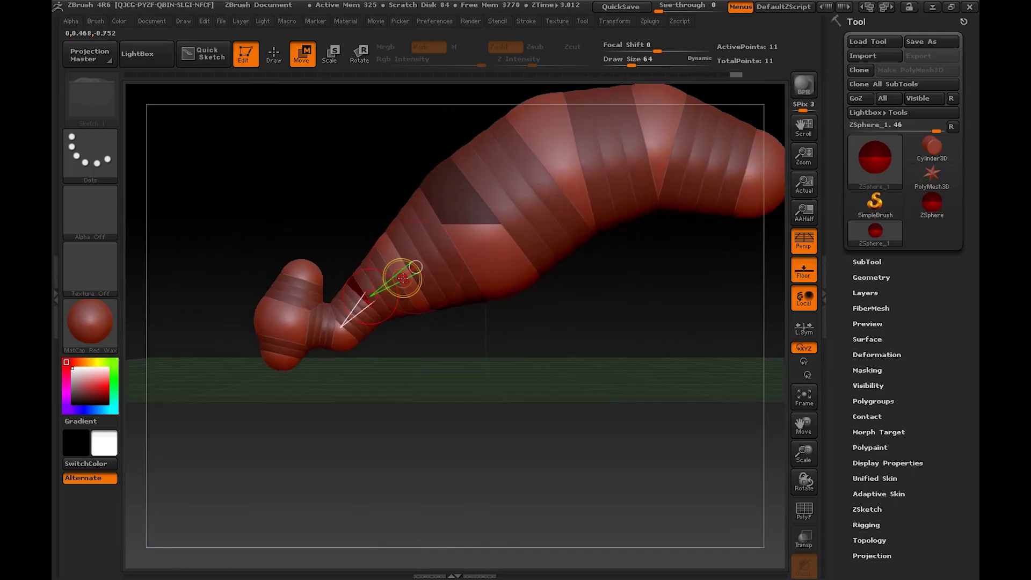
drag(403, 278, 376, 258)
mouse_move(495, 256)
mouse_down()
mouse_move(467, 233)
mouse_move(484, 252)
mouse_up()
drag(577, 176, 552, 209)
key(e)
drag(468, 199, 460, 213)
Move and scale the middle and rear ZSpheres so the body arches over and its rear end drops
key(w)
drag(656, 138, 633, 221)
key(e)
drag(559, 188, 549, 189)
key(w)
drag(624, 240, 612, 250)
key(e)
key(w)
drag(612, 248, 607, 236)
drag(728, 196, 647, 309)
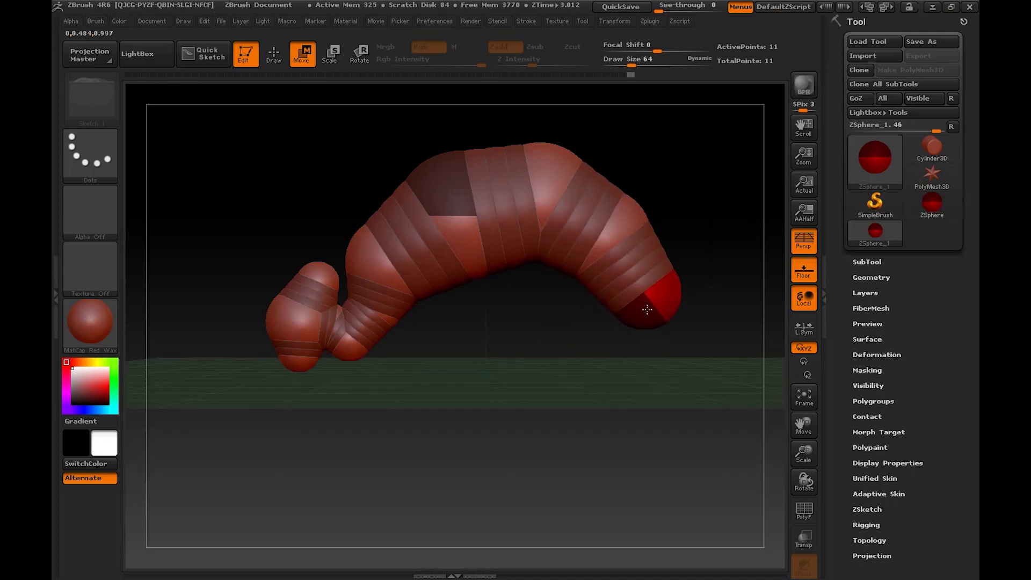
Adjust the neck base and move the head's top, centre and bottom ZSpheres to set the head upright
drag(376, 371, 503, 368)
alt+drag(502, 368, 513, 325)
mouse_move(644, 328)
mouse_down()
mouse_move(398, 363)
mouse_move(387, 328)
mouse_move(348, 384)
mouse_move(339, 367)
mouse_move(324, 375)
mouse_up()
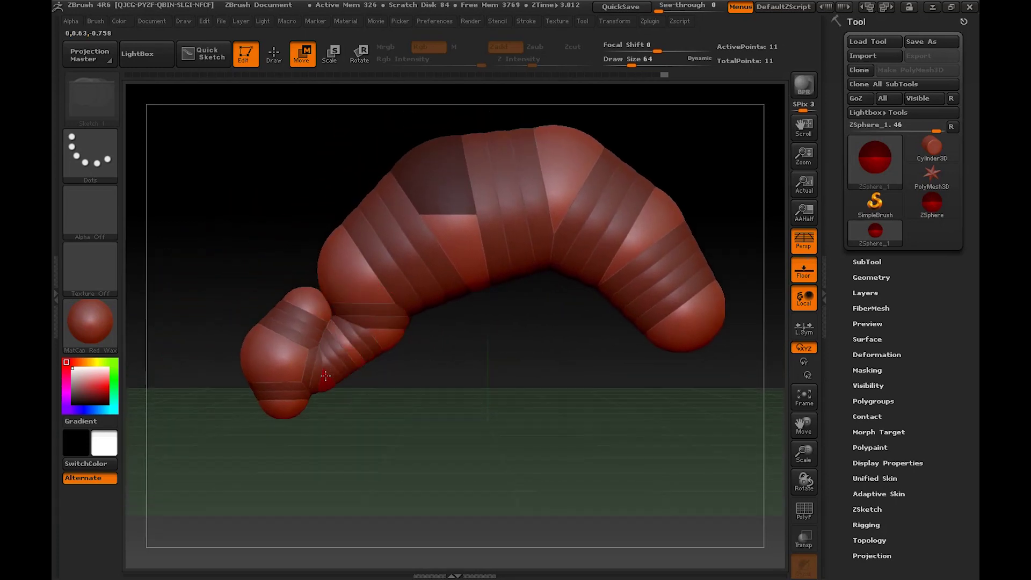
drag(303, 310, 286, 297)
drag(282, 361, 293, 369)
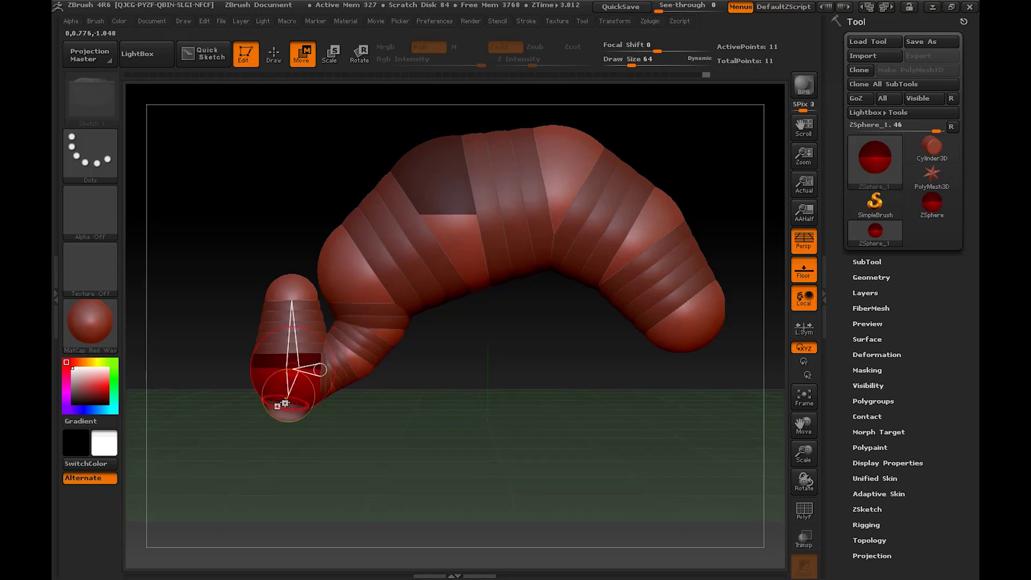
drag(290, 405, 303, 412)
drag(293, 297, 295, 310)
Lower the shoulder and back ZSpheres and reposition the rear-end ZSpheres
mouse_move(353, 275)
mouse_down()
mouse_move(459, 212)
mouse_move(574, 196)
mouse_move(688, 248)
mouse_up()
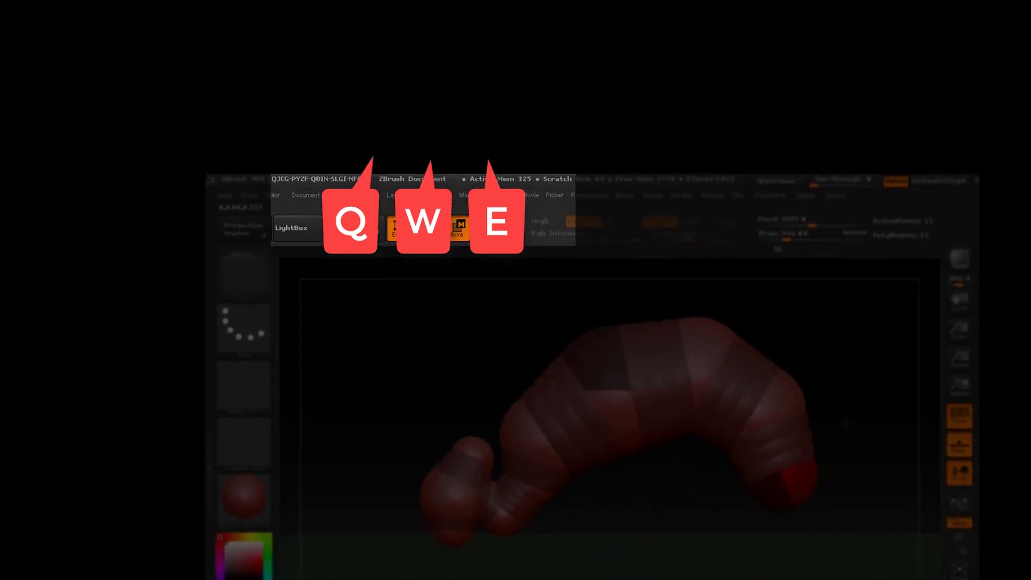
drag(663, 210, 630, 232)
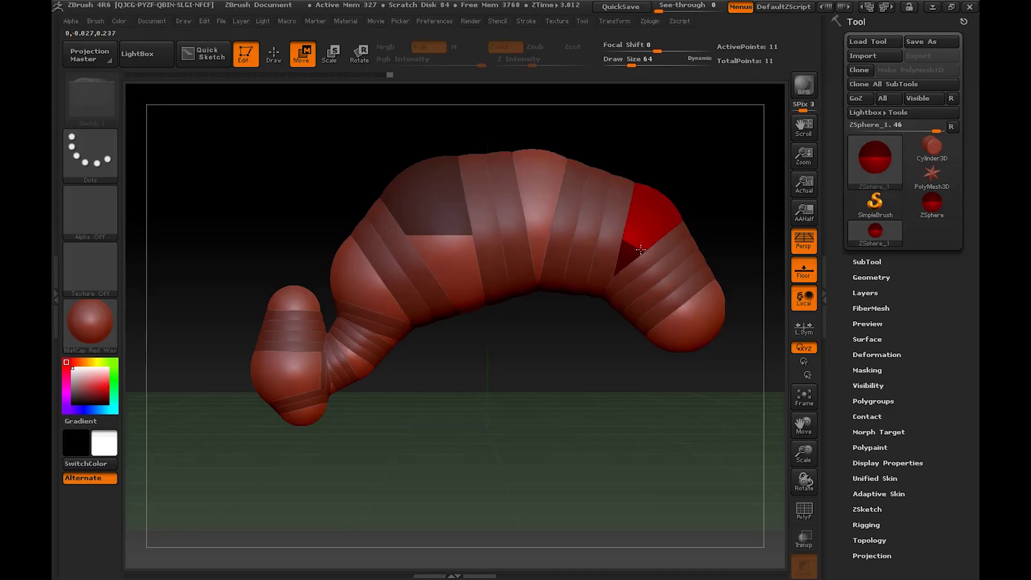
drag(705, 312, 678, 325)
Enlarge the shoulder ZSphere and scale the mid-back and hip ZSpheres for a slimmer middle and rear
drag(671, 384, 502, 388)
key(e)
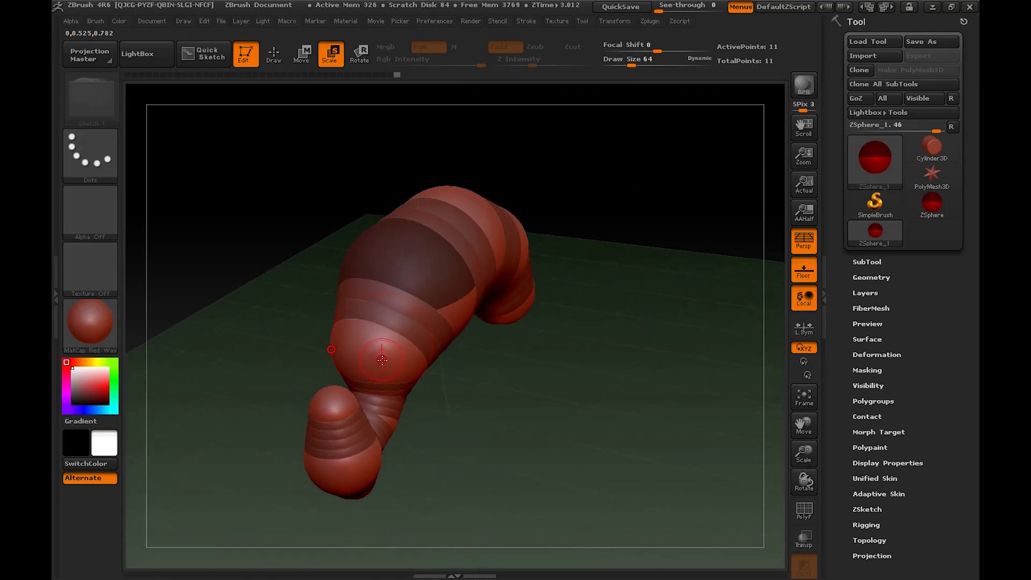
drag(382, 355, 430, 344)
drag(409, 286, 487, 249)
drag(545, 228, 591, 215)
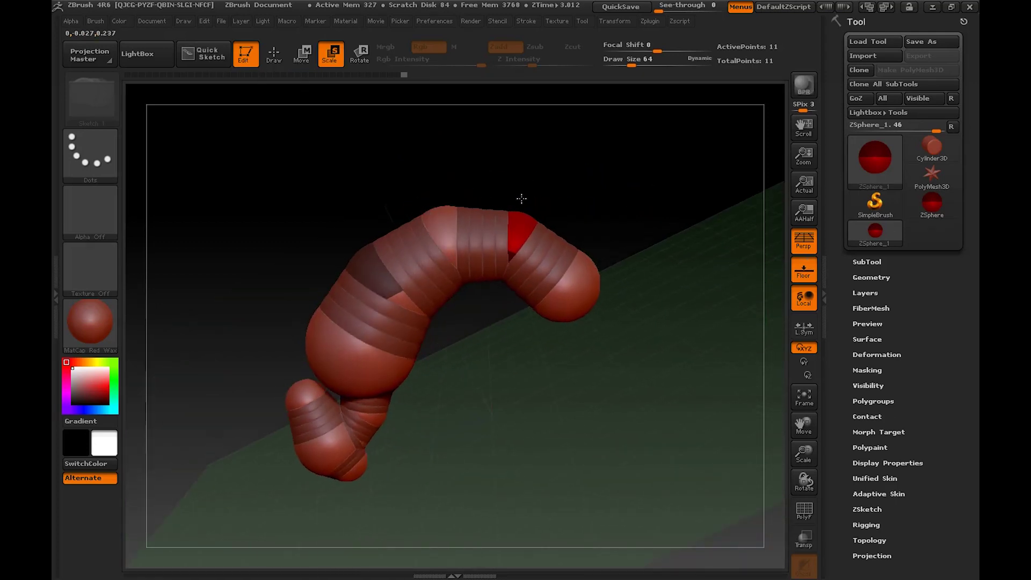
drag(520, 198, 530, 196)
Pull the large rear-end ZSphere inward and adjust the back and neck ZSpheres to refine the body curve
key(w)
drag(581, 303, 549, 303)
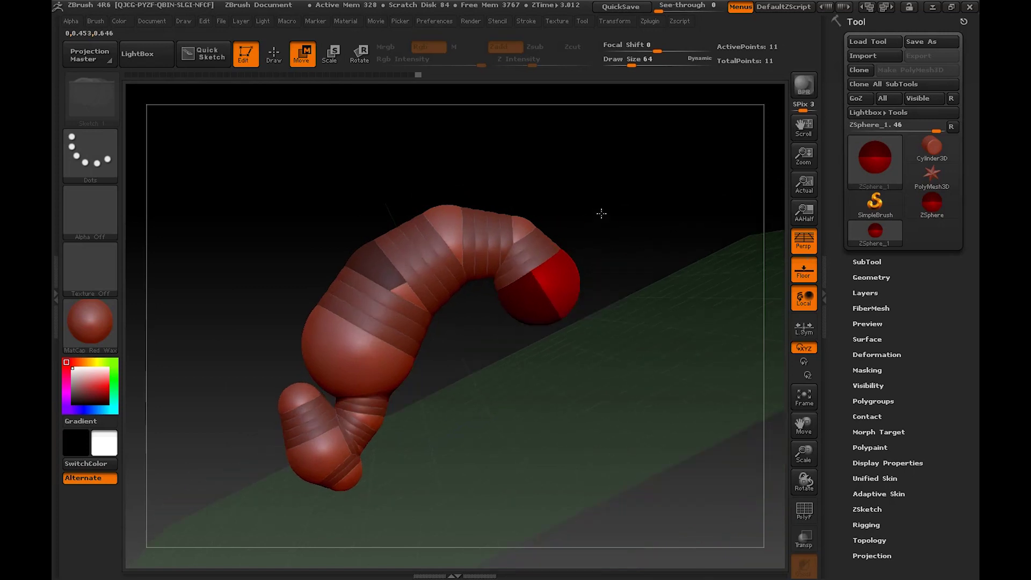
drag(601, 212, 529, 291)
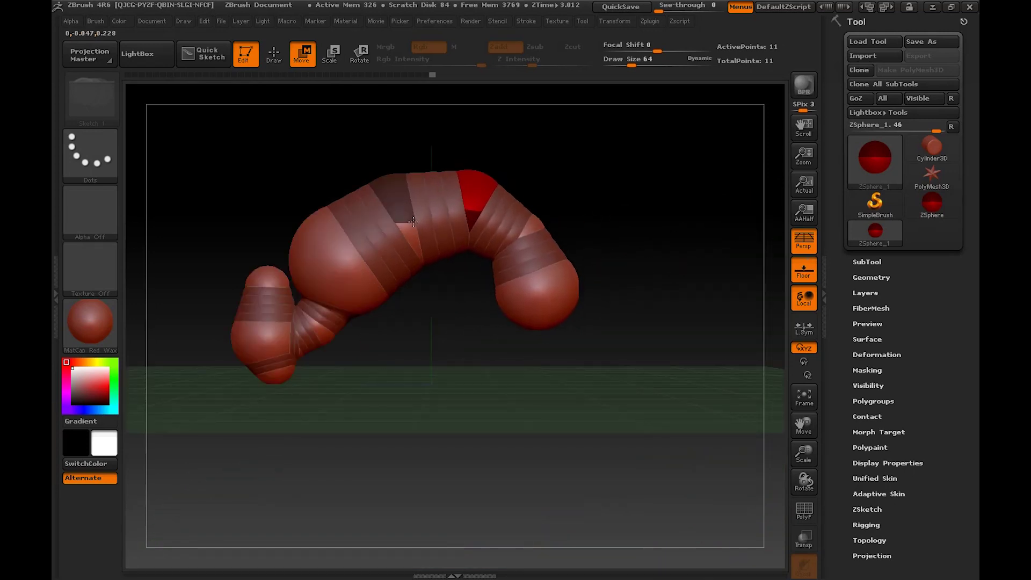
drag(468, 212, 417, 223)
drag(369, 356, 342, 309)
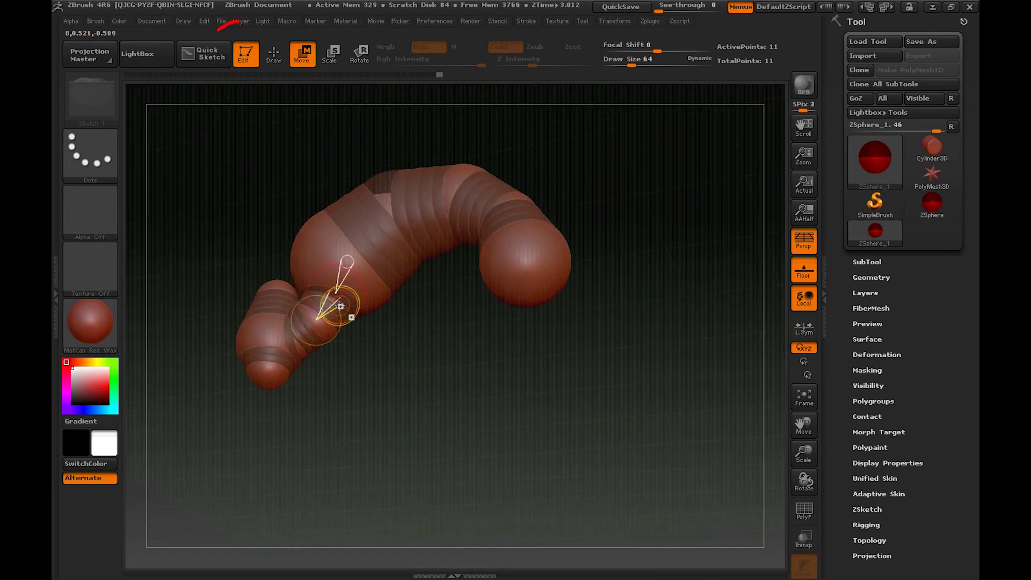
Scale the neck ZSphere, and toggle the adaptive skin preview on and off
key(e)
mouse_move(352, 352)
mouse_down()
mouse_move(359, 397)
mouse_move(419, 359)
mouse_move(348, 361)
mouse_move(373, 355)
mouse_move(357, 306)
mouse_move(407, 349)
mouse_move(437, 352)
mouse_move(383, 349)
mouse_up()
key(a)
key(a)
Add a mirrored pair of ZSpheres on the shoulders to start the front legs
key(q)
key(w)
drag(328, 379, 363, 348)
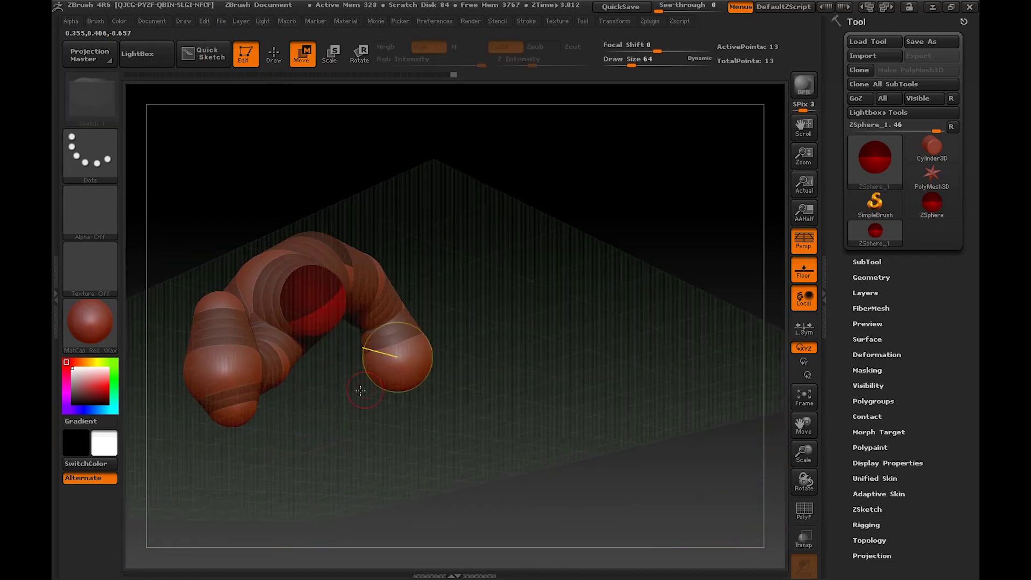
Extend both front legs with two further, smaller pairs of mirrored ZSpheres
key(q)
mouse_move(360, 390)
mouse_down()
mouse_move(311, 309)
mouse_move(315, 288)
mouse_up()
key(w)
mouse_move(355, 372)
shift+mouse_down()
mouse_move(371, 349)
mouse_move(332, 325)
mouse_move(348, 398)
shift+mouse_up()
key(q)
drag(331, 333, 332, 307)
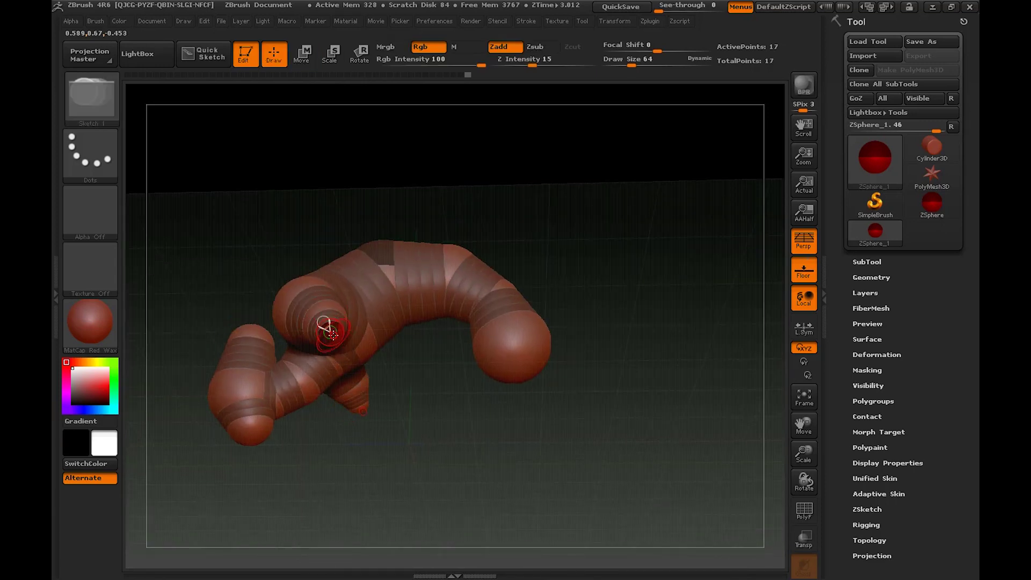
Pull the leg-end ZSpheres down into long lower legs and move the elbow joints to straighten them
key(w)
mouse_move(371, 376)
shift+mouse_down()
mouse_move(375, 346)
mouse_move(375, 411)
shift+mouse_up()
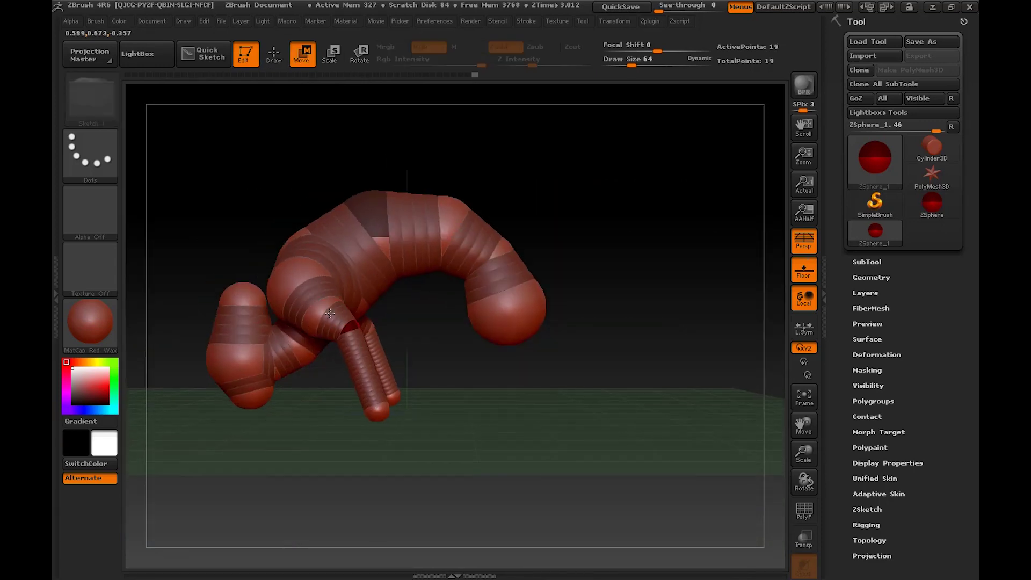
drag(317, 315, 321, 311)
drag(380, 408, 366, 416)
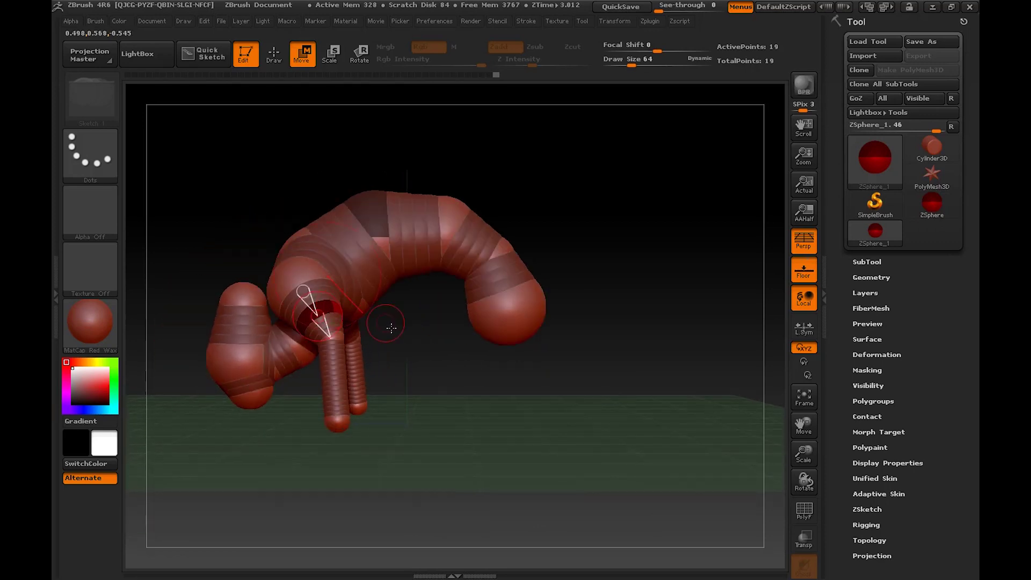
Add mirrored foot ZSpheres at the lower ends of the front legs
mouse_move(391, 327)
mouse_down()
mouse_move(433, 361)
mouse_move(444, 391)
mouse_move(360, 388)
mouse_up()
key(q)
click(357, 386)
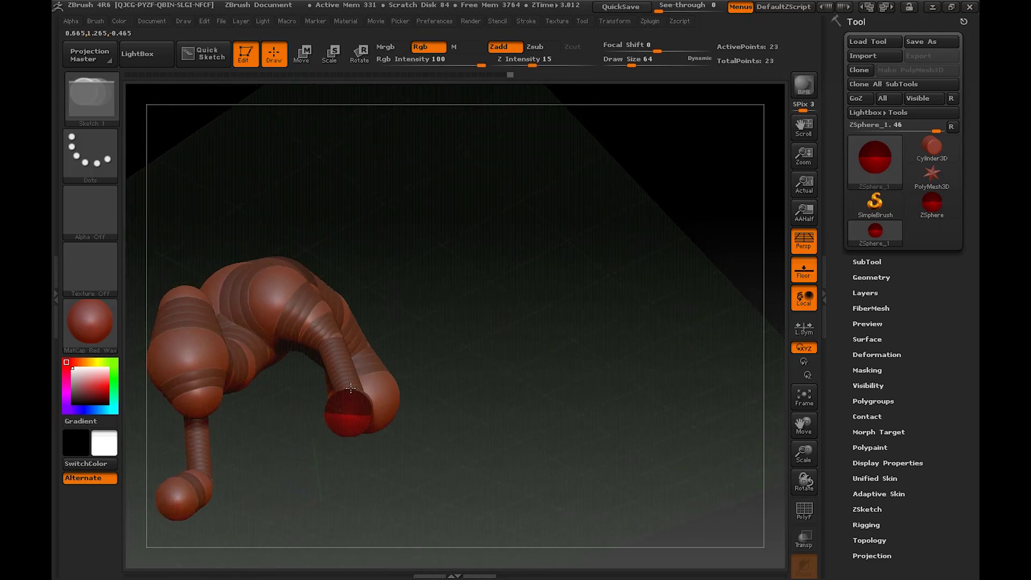
Shape the front legs' elbows and add a mirrored pair of ZSpheres to draw out long forearms
click(348, 413)
shift+drag(337, 436, 278, 466)
key(w)
drag(354, 407, 342, 422)
drag(366, 399, 378, 417)
key(q)
mouse_move(362, 405)
mouse_down()
mouse_move(368, 395)
mouse_move(414, 414)
mouse_move(378, 408)
mouse_move(384, 396)
mouse_move(431, 412)
mouse_move(408, 432)
mouse_move(352, 412)
mouse_move(325, 457)
mouse_up()
key(w)
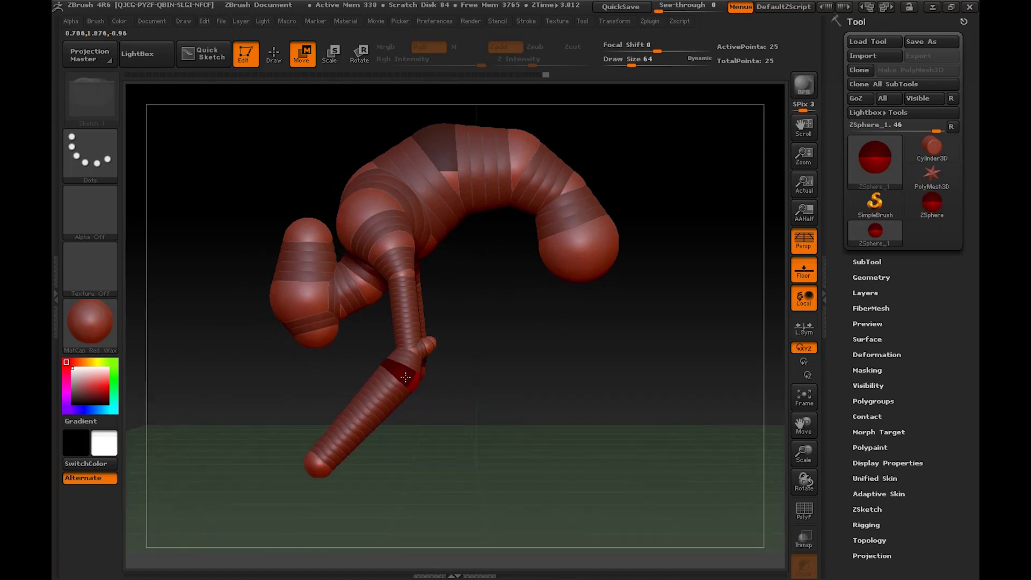
Reposition the elbow, forearm and shoulder joints of the front legs
drag(414, 362, 448, 349)
drag(376, 371, 461, 394)
drag(404, 218, 424, 216)
drag(516, 247, 376, 242)
drag(415, 212, 405, 213)
Add mirrored ZSpheres at the hips and pull them down and forward into the thighs of the hind legs
mouse_move(306, 376)
mouse_down()
mouse_move(436, 354)
mouse_move(472, 373)
mouse_move(501, 348)
mouse_move(449, 391)
mouse_move(408, 398)
mouse_move(417, 383)
mouse_move(405, 353)
mouse_move(425, 385)
mouse_move(427, 350)
mouse_move(559, 308)
mouse_move(481, 384)
mouse_move(439, 334)
mouse_move(473, 375)
mouse_up()
key(q)
key(w)
key(q)
key(w)
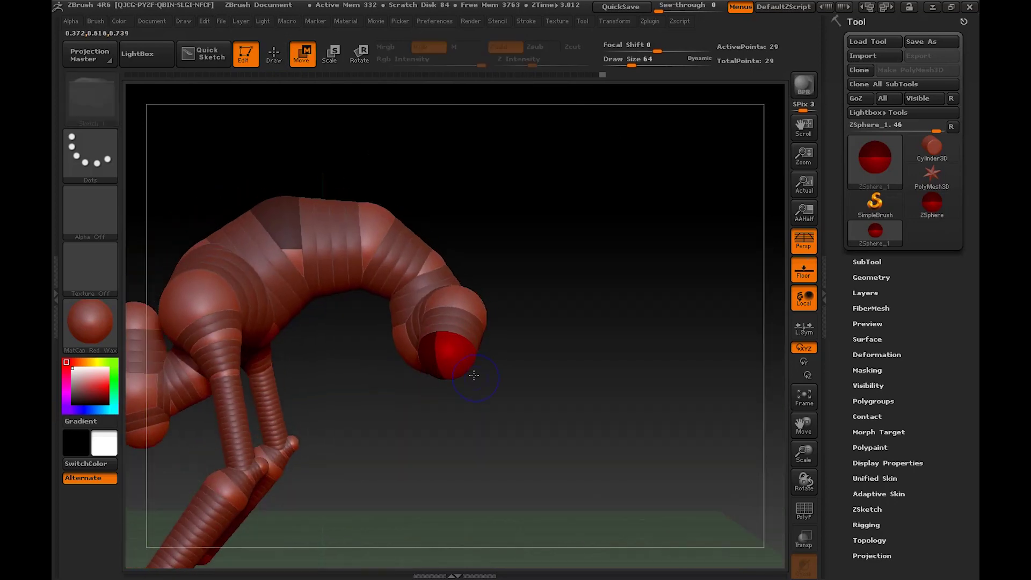
key(q)
mouse_move(413, 400)
mouse_down()
mouse_move(442, 347)
mouse_move(469, 375)
mouse_move(391, 329)
mouse_up()
key(w)
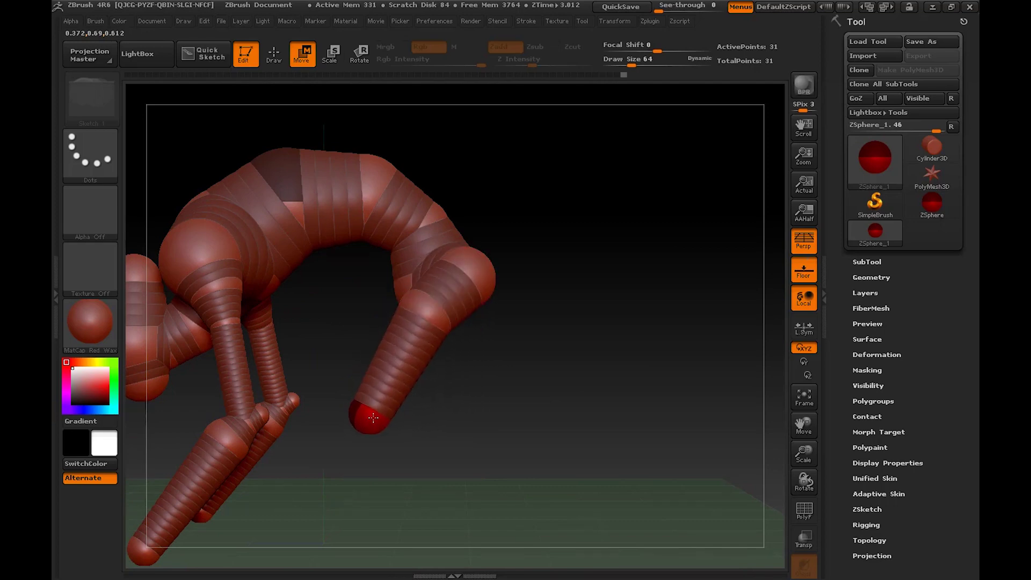
Extend the hind legs backward from the knees with mirrored lower-leg ZSpheres and adjust the ankles' position
mouse_move(374, 429)
mouse_down()
mouse_move(435, 375)
mouse_move(386, 398)
mouse_move(415, 390)
mouse_move(367, 333)
mouse_move(558, 346)
mouse_up()
key(q)
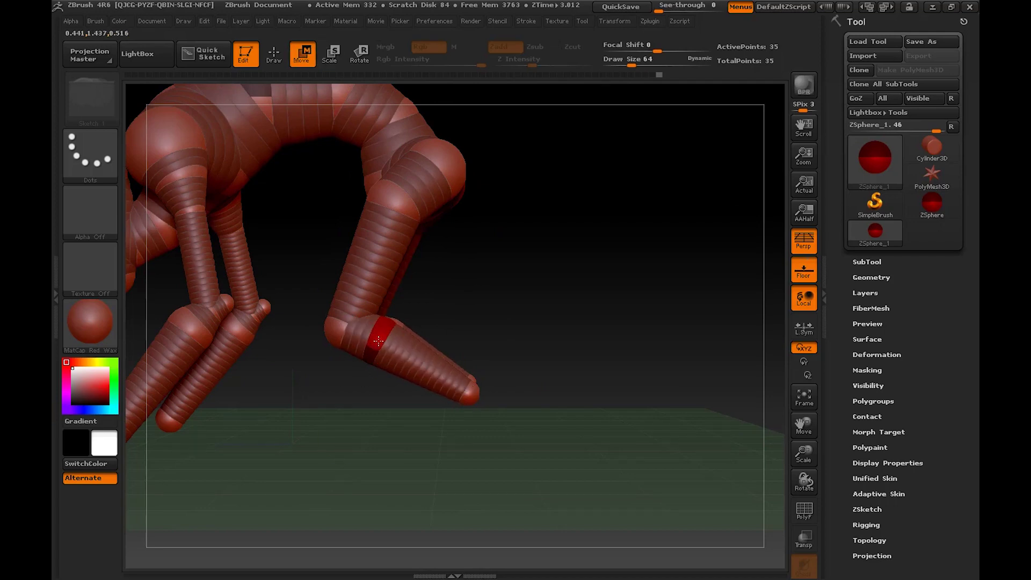
drag(518, 398, 437, 381)
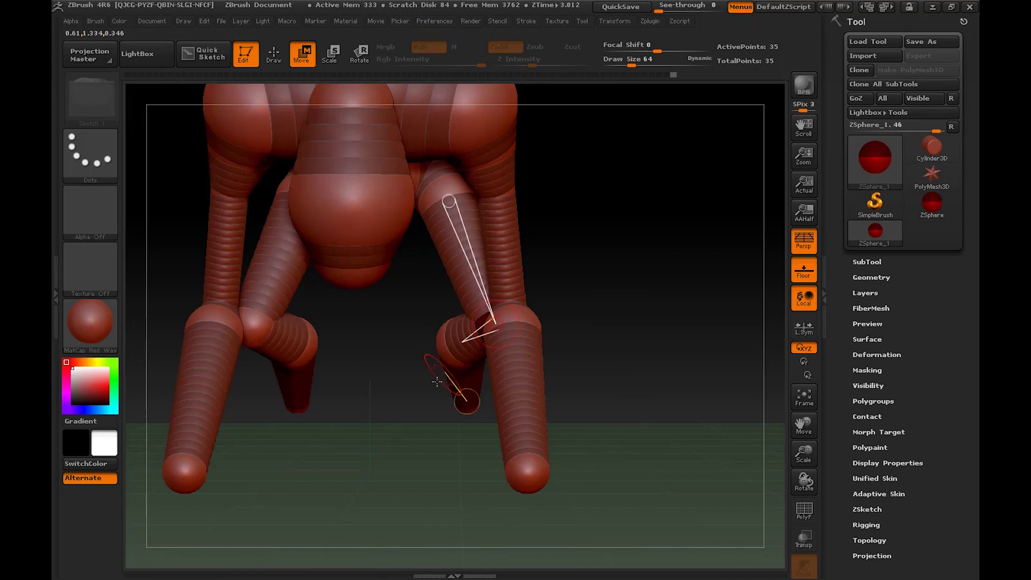
drag(590, 394, 576, 242)
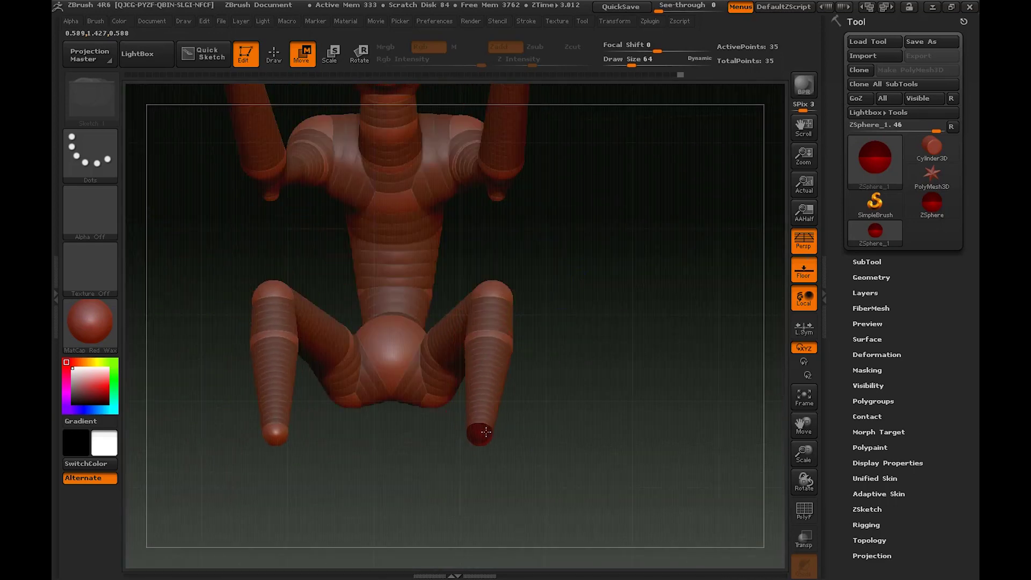
mouse_move(486, 431)
mouse_down()
mouse_move(559, 442)
mouse_move(530, 370)
mouse_move(552, 391)
mouse_move(497, 435)
mouse_move(520, 355)
mouse_move(566, 322)
mouse_move(491, 471)
mouse_move(514, 465)
mouse_move(577, 356)
mouse_move(545, 432)
mouse_move(407, 375)
mouse_move(371, 428)
mouse_move(382, 394)
mouse_move(340, 400)
mouse_move(337, 321)
mouse_move(479, 383)
mouse_up()
Add mirrored ZSpheres at the hind-leg ends and pull them down from the heels into feet
key(q)
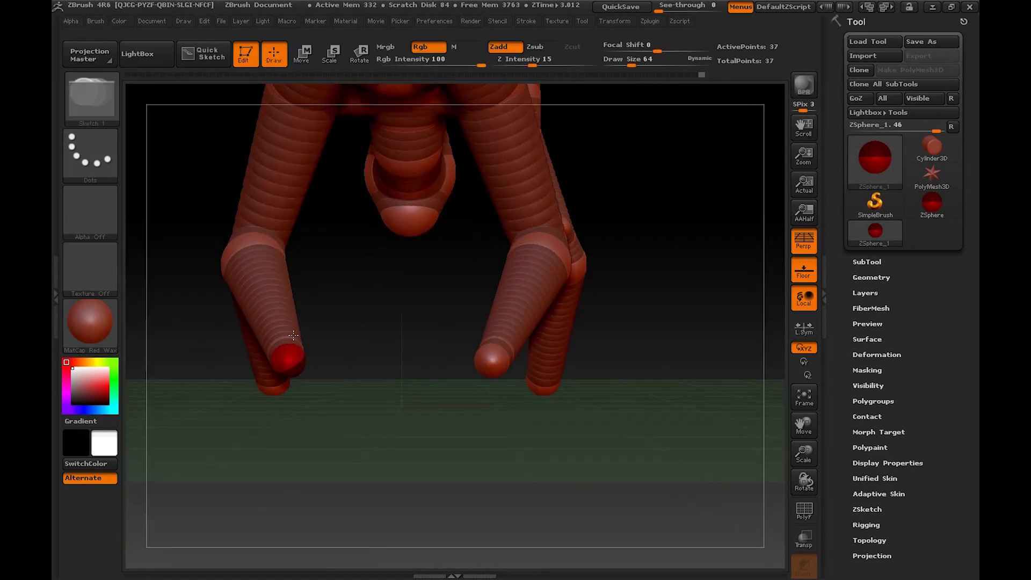
mouse_move(284, 409)
mouse_down()
mouse_move(347, 384)
mouse_move(295, 387)
mouse_up()
key(w)
key(q)
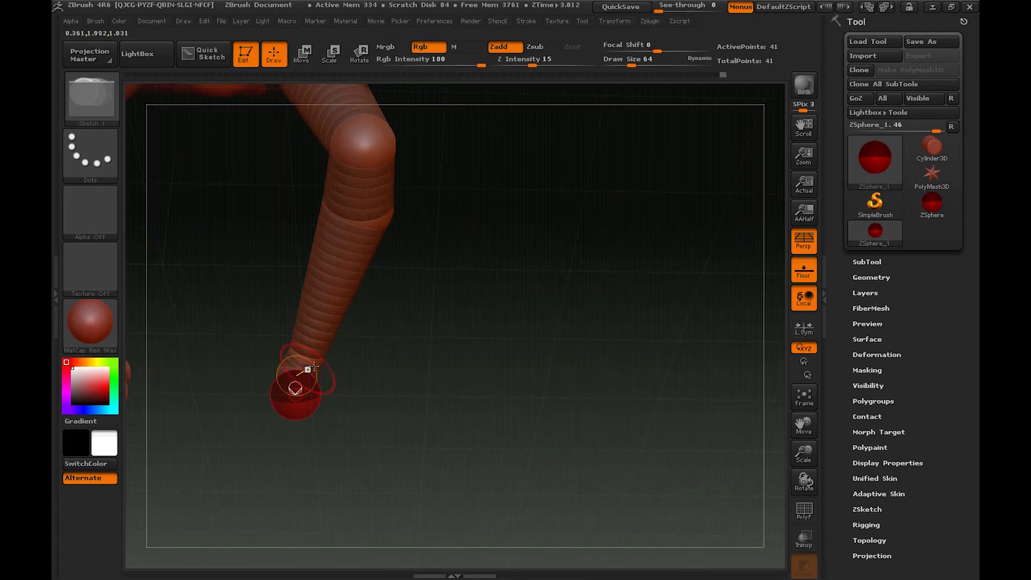
drag(342, 373, 392, 409)
key(w)
drag(373, 366, 341, 409)
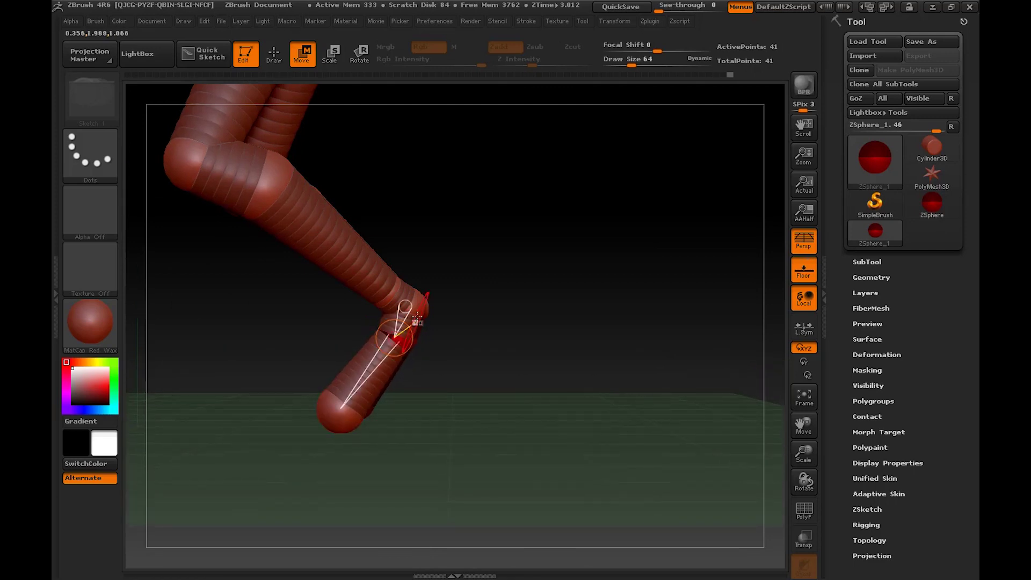
Scale the hind feet's ZSpheres and move the heels and foot ends to refine the hind-leg bend
key(e)
drag(416, 353, 395, 434)
key(w)
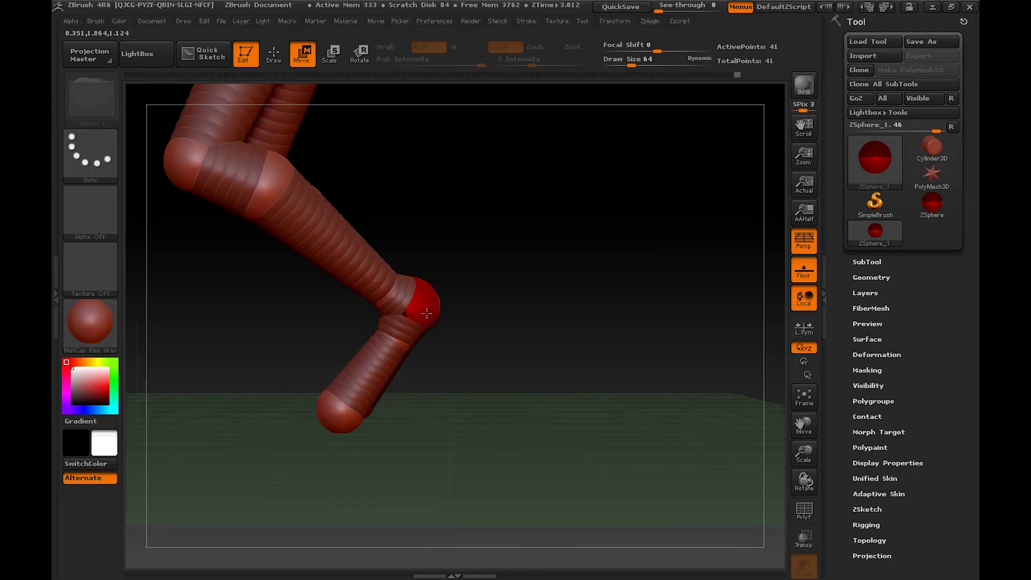
mouse_move(422, 305)
mouse_down()
mouse_move(430, 301)
mouse_move(423, 319)
mouse_move(427, 301)
mouse_up()
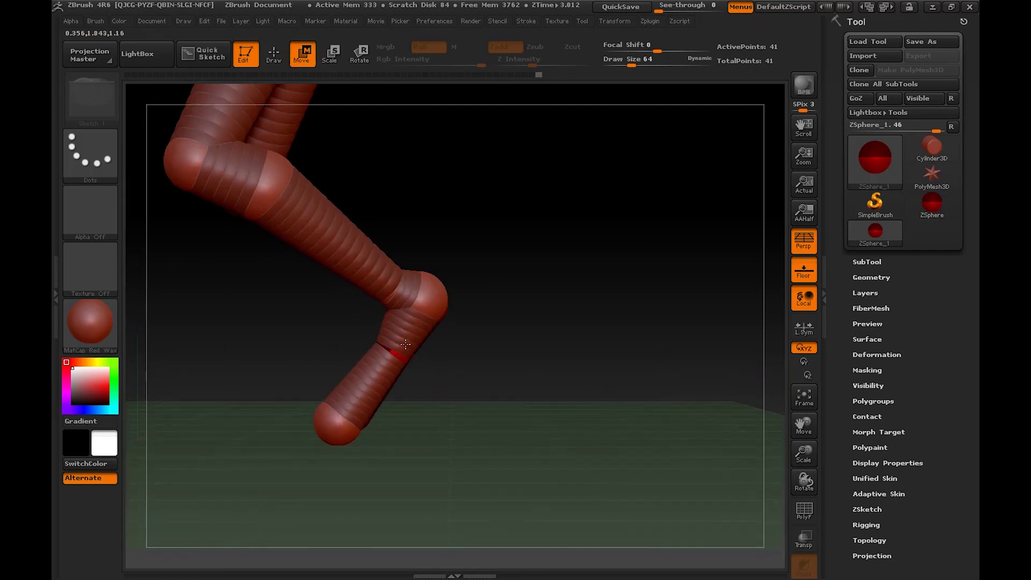
drag(340, 426, 378, 438)
Turn off perspective and raise the heels and feet of the hind legs in side view
mouse_move(506, 399)
mouse_down()
mouse_move(423, 400)
mouse_move(478, 394)
mouse_move(490, 379)
mouse_move(452, 350)
mouse_move(443, 357)
mouse_move(462, 368)
mouse_up()
click(804, 240)
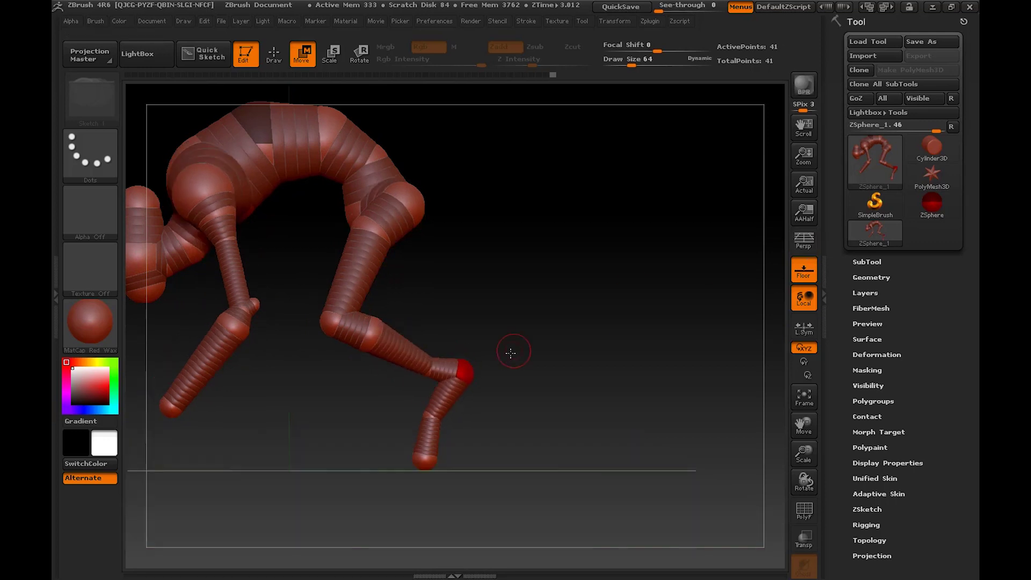
drag(424, 454, 399, 415)
drag(377, 332, 437, 343)
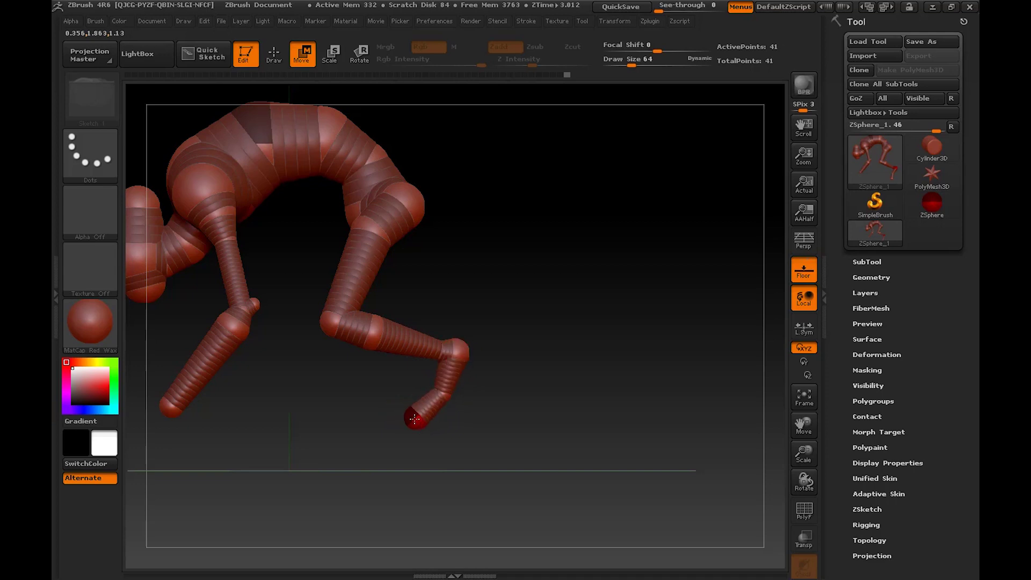
Undo the latest adjustments to the hind-foot ZSpheres
key(ctrl+z)
key(ctrl+z)
key(ctrl+z)
key(ctrl+z)
key(p)
mouse_move(473, 419)
mouse_down()
mouse_move(507, 402)
mouse_move(504, 389)
mouse_move(470, 381)
mouse_move(433, 347)
mouse_up()
key(p)
key(f)
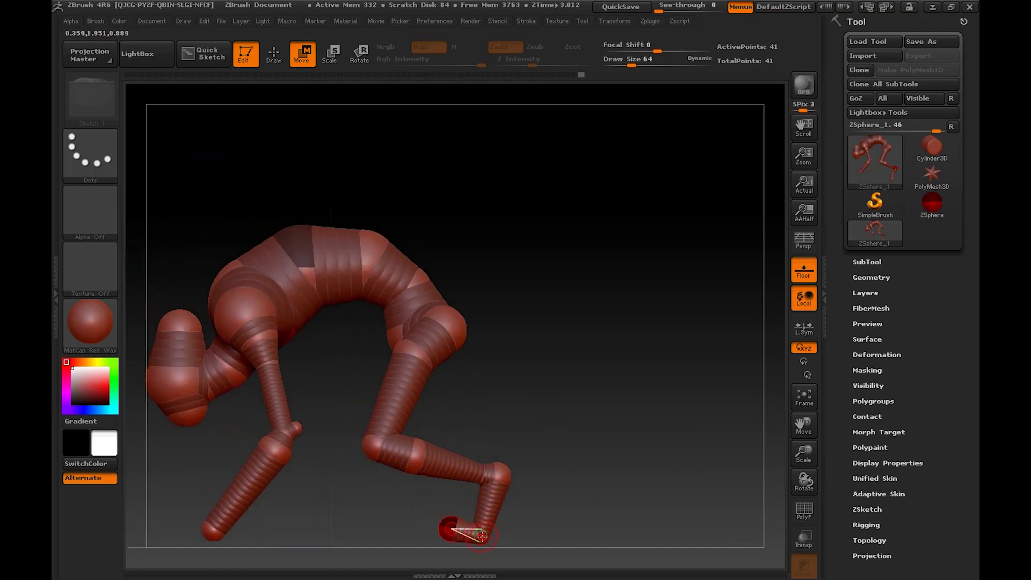
Straighten the hind feet down to the floor by moving their heel, middle and end ZSpheres
drag(492, 538, 489, 506)
drag(449, 533, 475, 535)
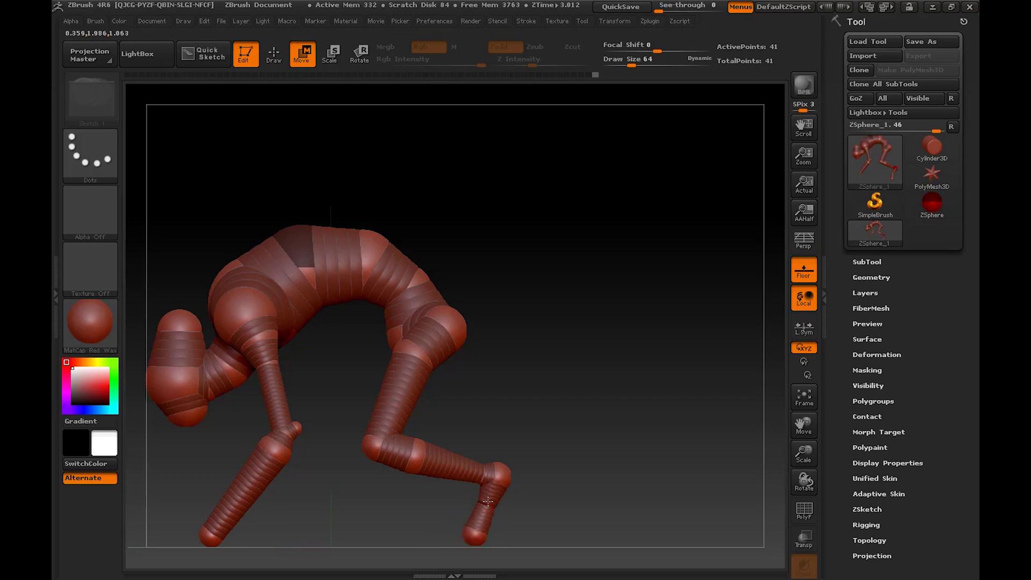
drag(498, 475, 495, 463)
drag(485, 472, 414, 460)
Turn perspective back on and add small mirrored ZSpheres around the front-leg ends as finger starts
drag(564, 406, 430, 387)
key(p)
drag(602, 350, 472, 405)
key(q)
drag(368, 390, 373, 401)
mouse_move(435, 376)
mouse_down()
mouse_move(555, 357)
mouse_move(328, 417)
mouse_up()
drag(436, 413, 419, 417)
drag(496, 429, 478, 370)
drag(432, 405, 419, 404)
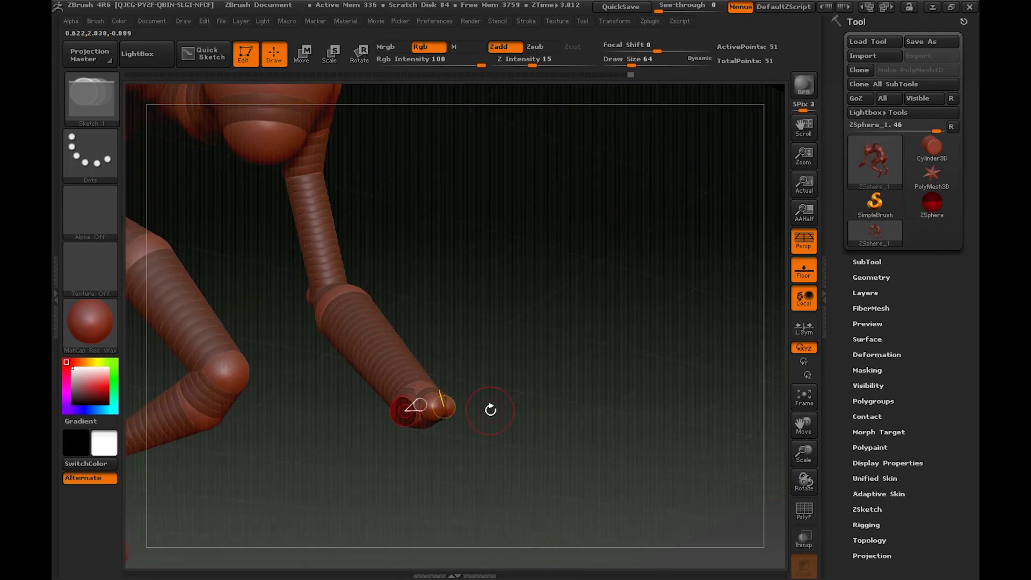
Undo the last finger ZSpheres and draw new mirrored ones around the ends of the front legs
drag(491, 410, 462, 456)
key(ctrl+z)
key(ctrl+z)
key(ctrl+z)
drag(357, 464, 407, 426)
mouse_move(355, 441)
mouse_down()
mouse_move(392, 456)
mouse_move(380, 469)
mouse_move(397, 463)
mouse_up()
drag(369, 415, 371, 418)
drag(371, 463, 431, 455)
mouse_move(377, 423)
mouse_down()
mouse_move(412, 381)
mouse_move(405, 421)
mouse_move(470, 438)
mouse_up()
Try to stretch and spread the finger and thumb ZSpheres into open hands
key(w)
drag(492, 377, 488, 299)
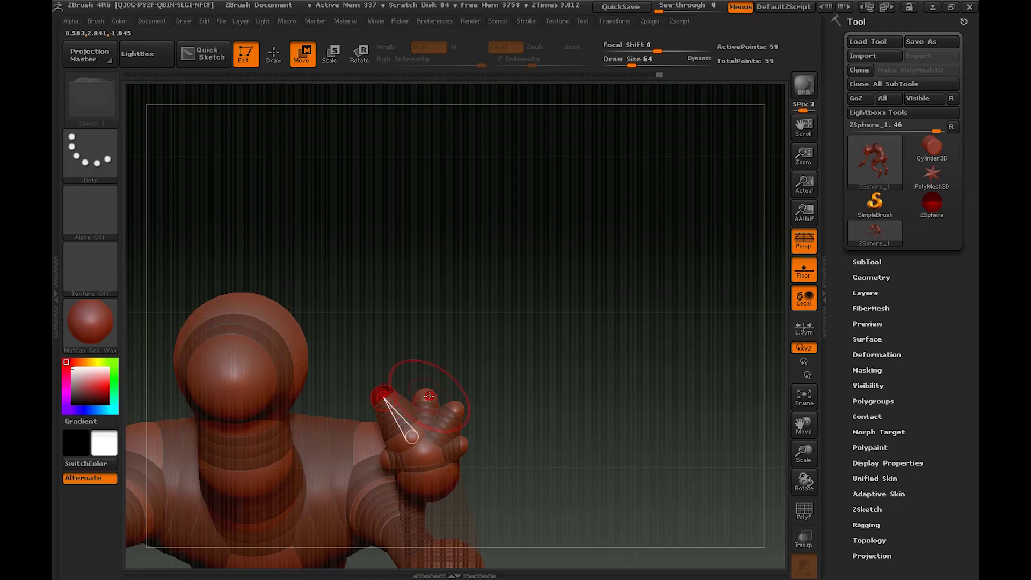
drag(355, 437, 414, 406)
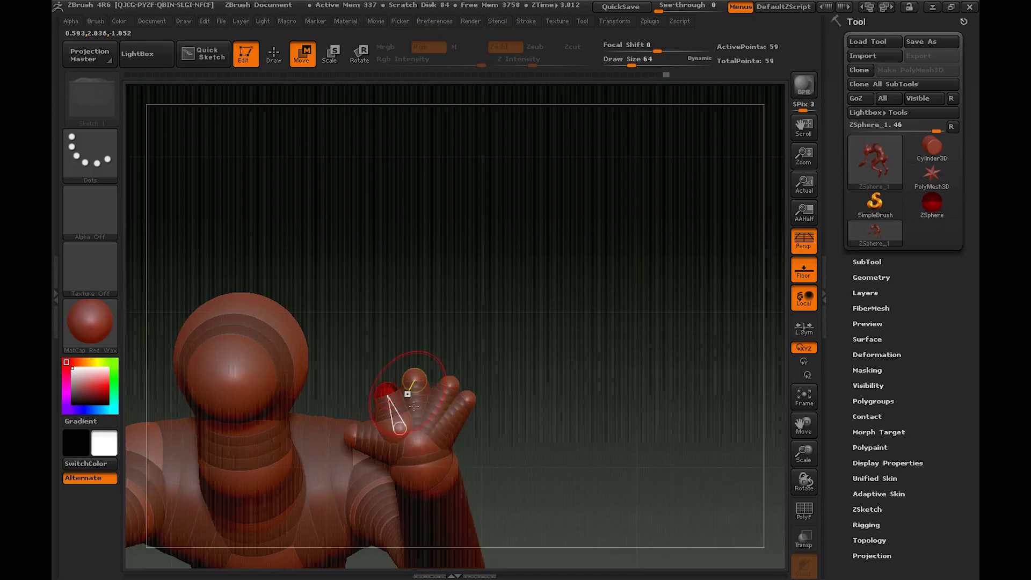
drag(422, 447, 426, 460)
mouse_move(508, 412)
shift+mouse_down()
mouse_move(451, 424)
mouse_move(525, 460)
mouse_move(517, 396)
shift+mouse_up()
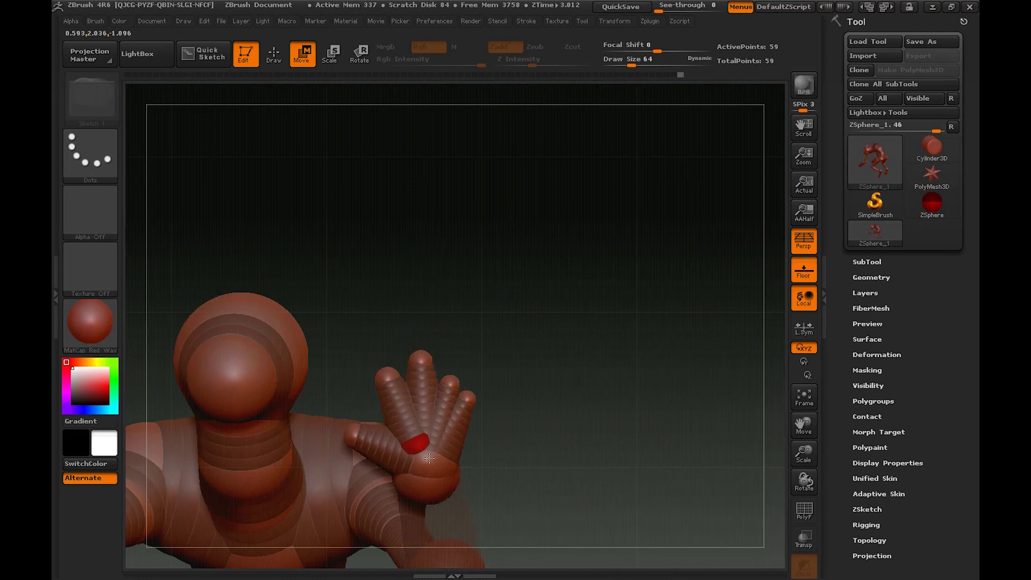
mouse_move(461, 428)
mouse_down()
mouse_move(518, 415)
mouse_move(510, 455)
mouse_move(468, 442)
mouse_up()
key(ctrl+z)
key(ctrl+z)
Redraw the mirrored finger ZSpheres at draw size 32 and pull them out into short fingers and thumbs
key(q)
drag(468, 442, 456, 439)
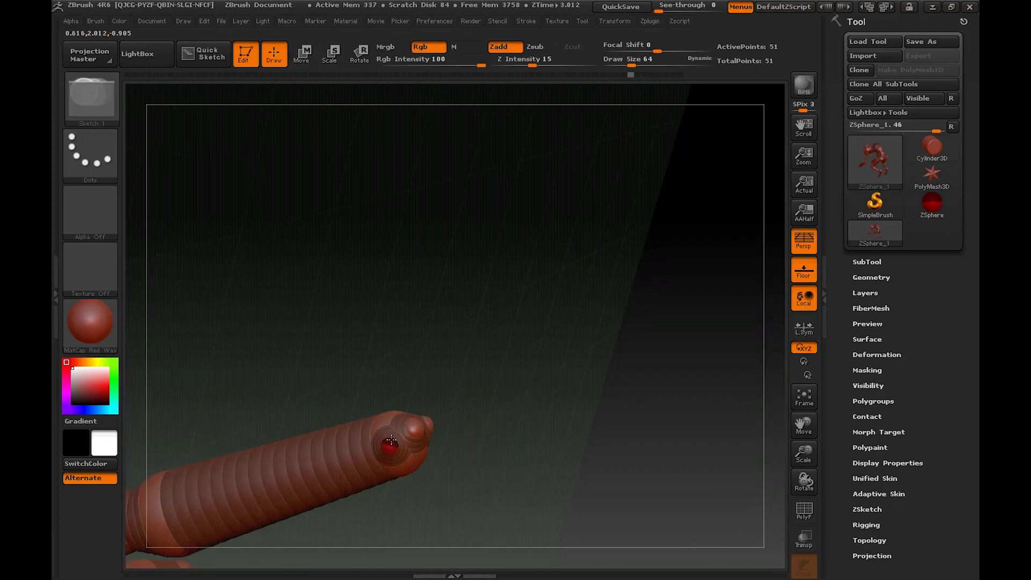
key(w)
mouse_move(490, 359)
mouse_down()
mouse_move(461, 409)
mouse_move(461, 357)
mouse_move(433, 339)
mouse_move(451, 370)
mouse_up()
key(space)
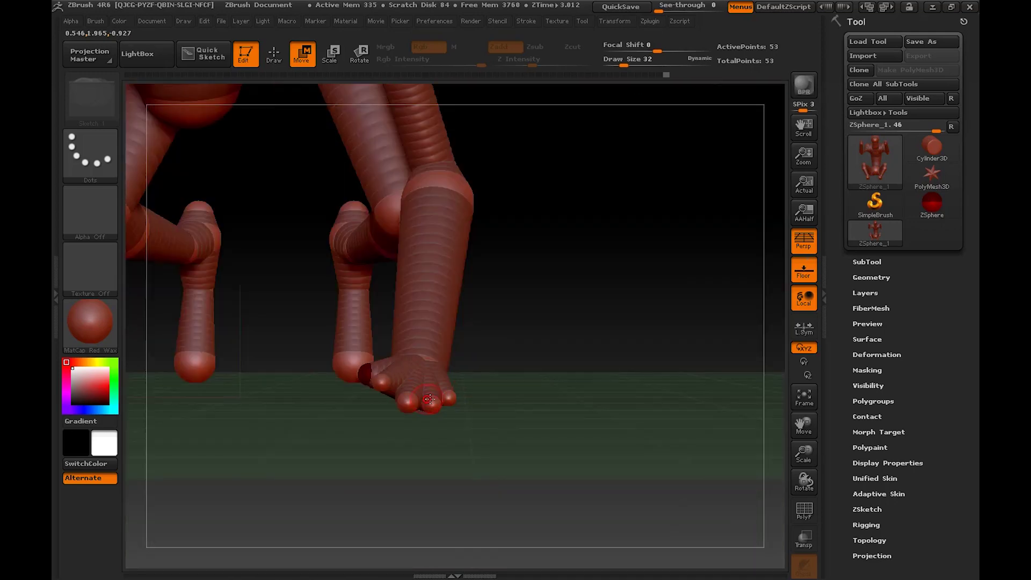
Turn off perspective, lengthen the four fingers of each hand with joint ZSpheres at draw size 11, and adjust the fingertips
click(803, 240)
drag(556, 361, 417, 385)
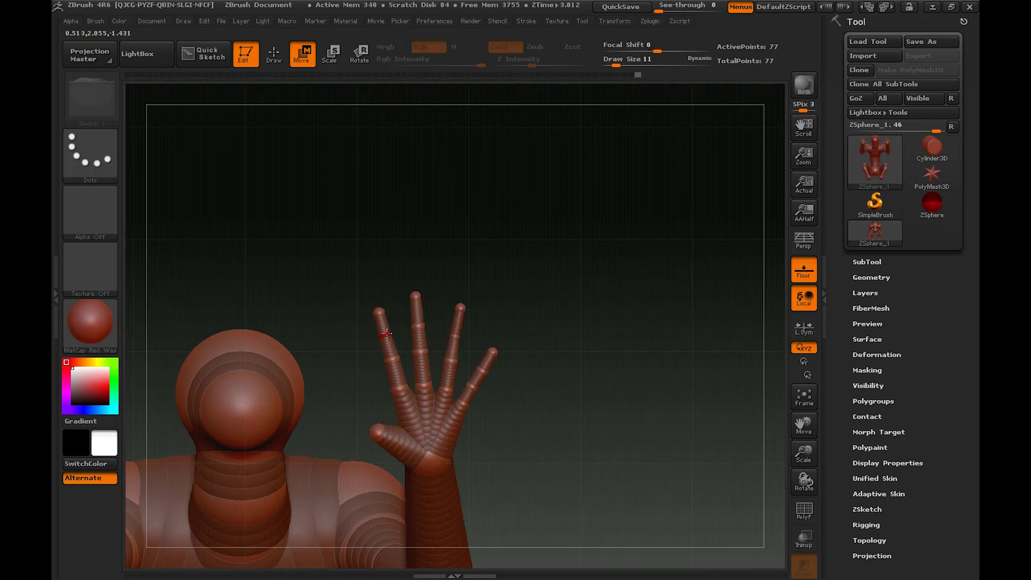
mouse_move(536, 351)
alt+mouse_down()
mouse_move(536, 385)
mouse_move(528, 370)
alt+mouse_up()
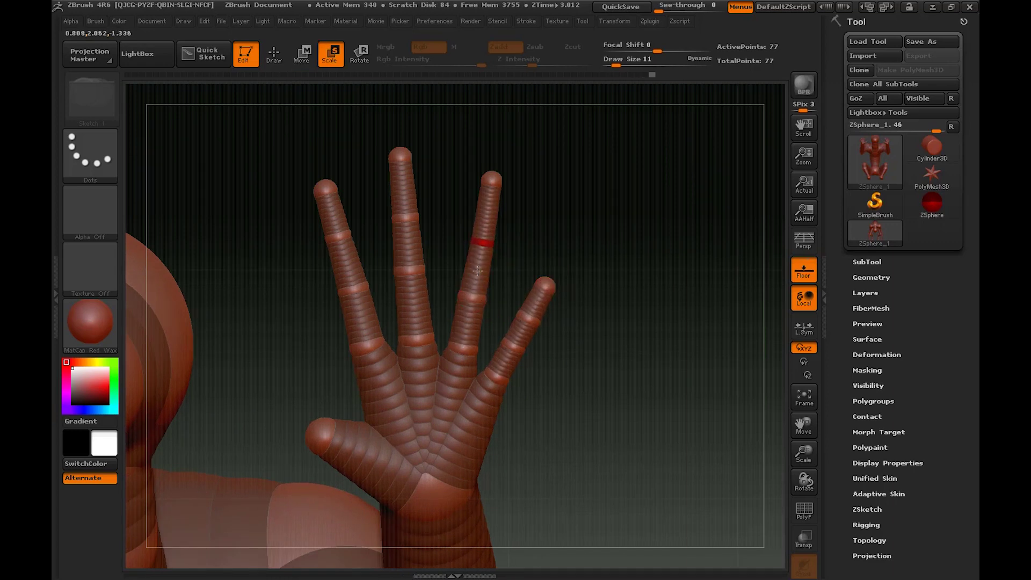
drag(491, 180, 486, 217)
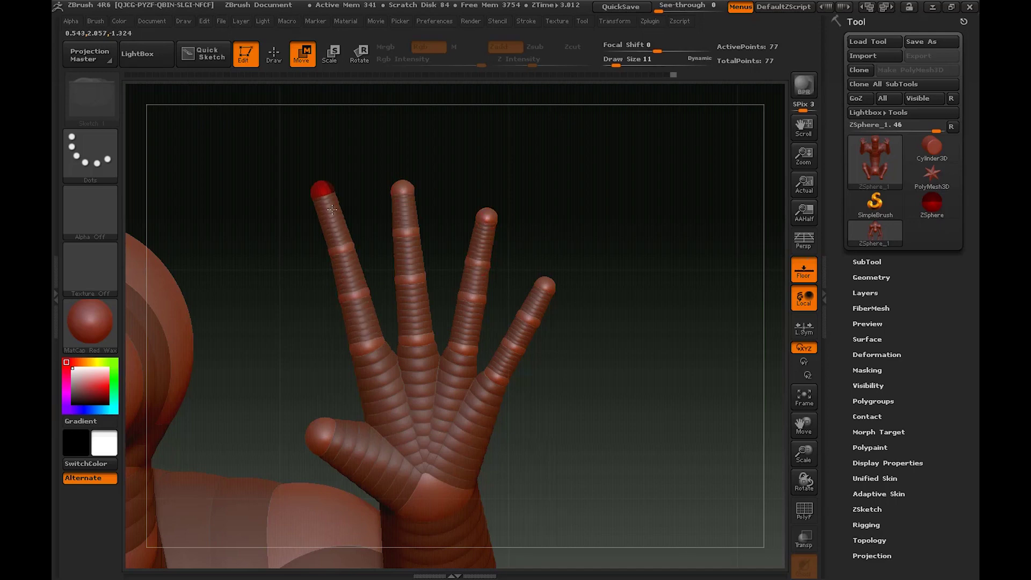
Move the fingertips and finger joints in front view so that all fingers lie along the floor
drag(568, 382, 427, 204)
drag(340, 195, 340, 212)
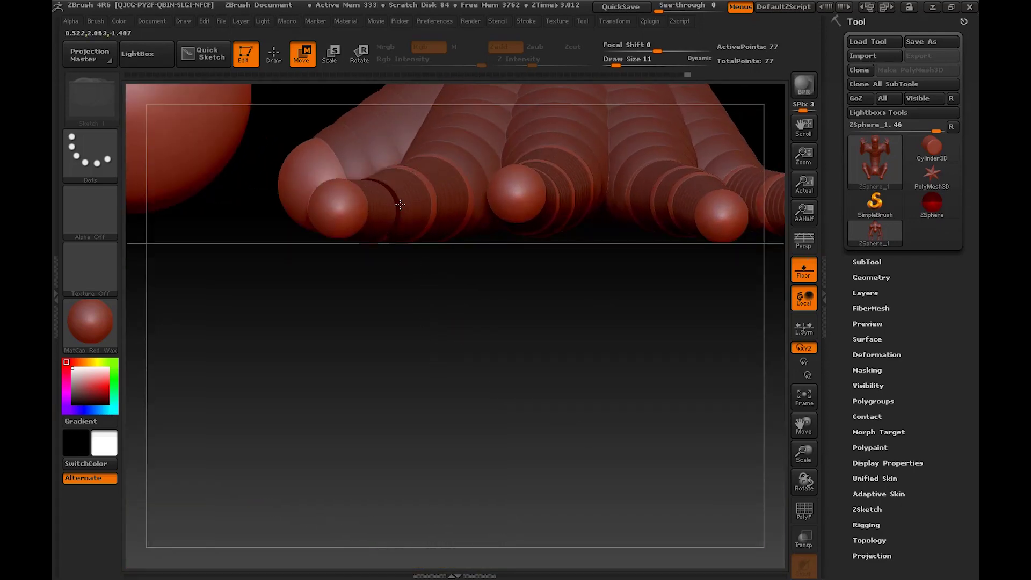
alt+drag(545, 304, 465, 324)
drag(476, 208, 475, 217)
drag(452, 206, 456, 224)
alt+drag(547, 301, 430, 338)
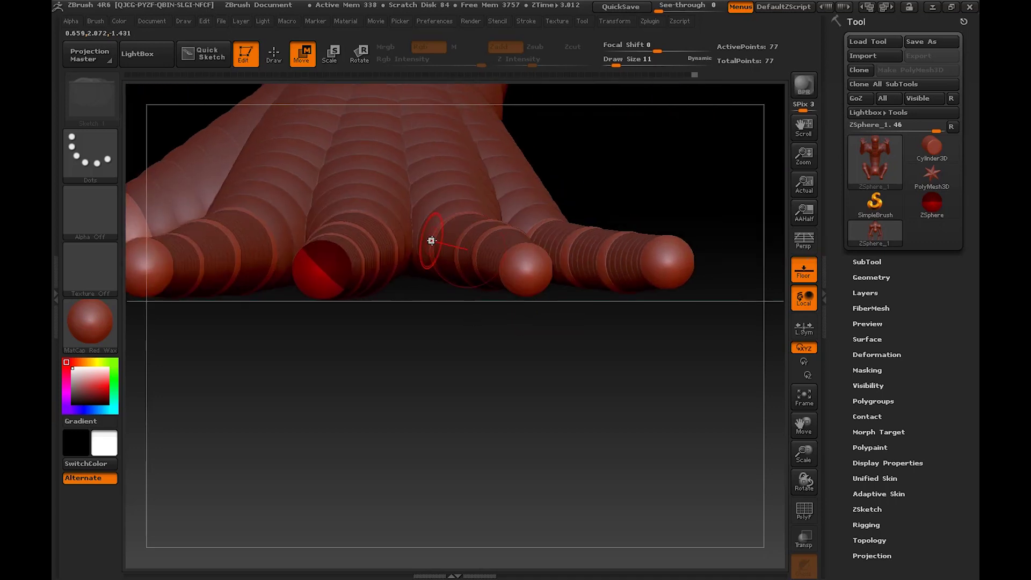
drag(460, 230, 495, 239)
alt+drag(563, 317, 479, 346)
mouse_move(482, 269)
mouse_down()
mouse_move(531, 281)
mouse_move(485, 286)
mouse_up()
drag(577, 308, 575, 301)
alt+drag(475, 364, 557, 397)
drag(610, 323, 649, 332)
Turn perspective back on and preview the hands as an adaptive skin
alt+drag(460, 398, 484, 328)
click(809, 248)
alt+drag(580, 403, 607, 386)
mouse_move(660, 323)
alt+mouse_down()
mouse_move(547, 403)
mouse_move(490, 396)
mouse_move(442, 410)
mouse_move(428, 392)
mouse_move(472, 398)
alt+mouse_up()
key(a)
key(a)
Insert two joint ZSpheres along each thumb and pull the thumbs into longer, jointed shapes
key(q)
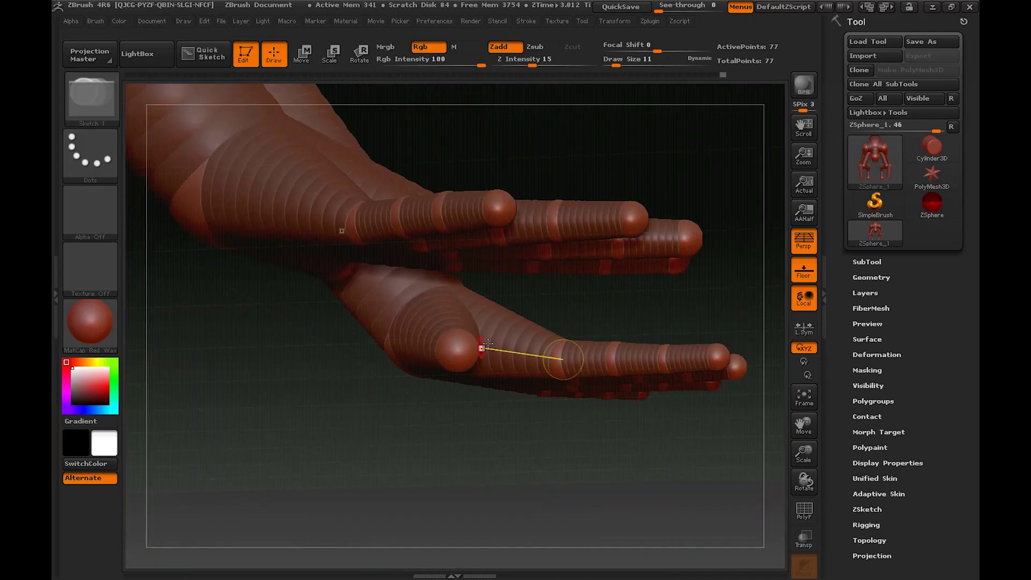
mouse_move(507, 430)
mouse_down()
mouse_move(508, 337)
mouse_move(465, 344)
mouse_move(481, 351)
mouse_up()
key(w)
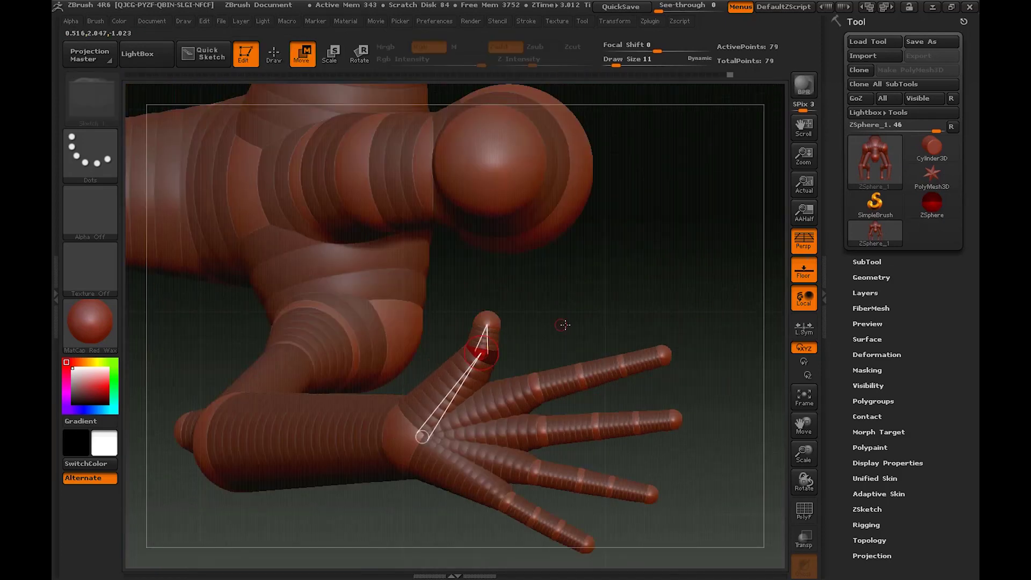
mouse_move(569, 301)
mouse_down()
mouse_move(462, 306)
mouse_move(561, 301)
mouse_up()
key(q)
click(493, 336)
key(w)
drag(498, 331, 533, 331)
Move the thumbs' joints and tips so the thumbs bend in a natural curve
drag(587, 290, 500, 349)
key(w)
drag(525, 295, 510, 285)
drag(529, 329, 502, 315)
drag(470, 333, 527, 304)
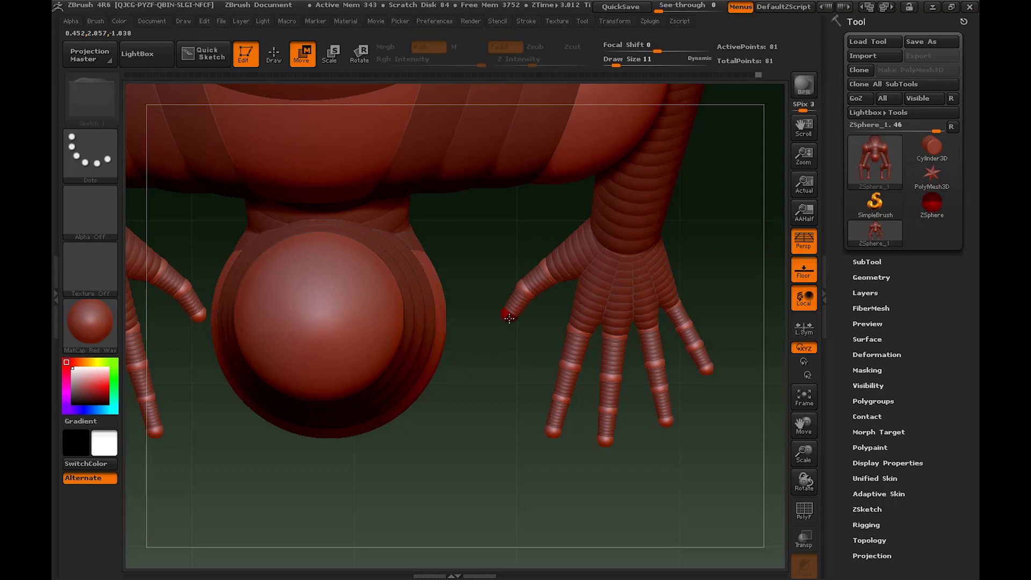
Examine the finished hands with perspective off and on, and preview the adaptive skin
alt+drag(487, 429, 513, 301)
click(807, 243)
alt+drag(518, 365, 567, 371)
click(804, 240)
key(a)
drag(603, 219, 564, 242)
key(a)
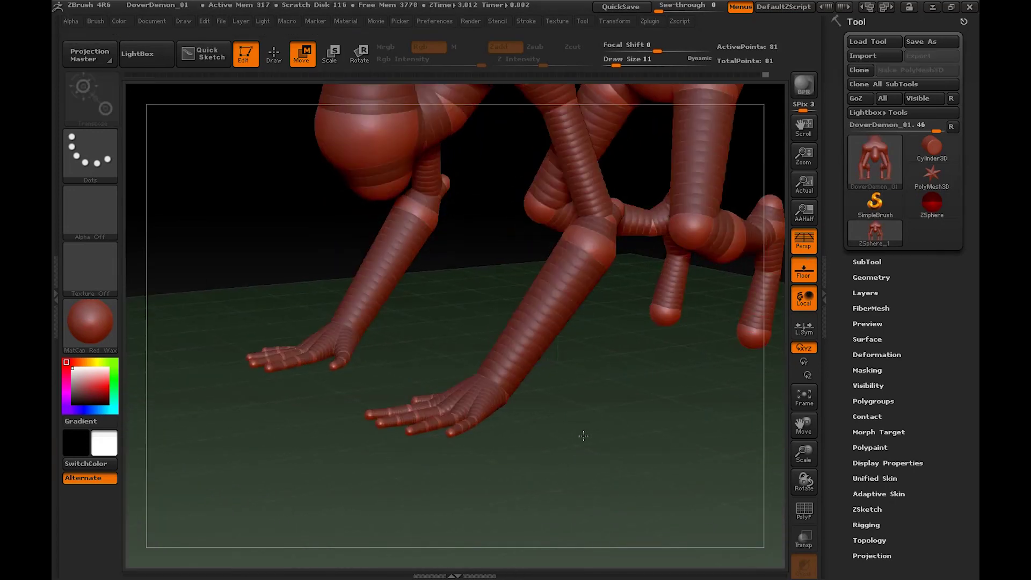
Adjust the wrist and thumb ZSpheres to pose the hands against the floor
shift+drag(583, 435, 385, 480)
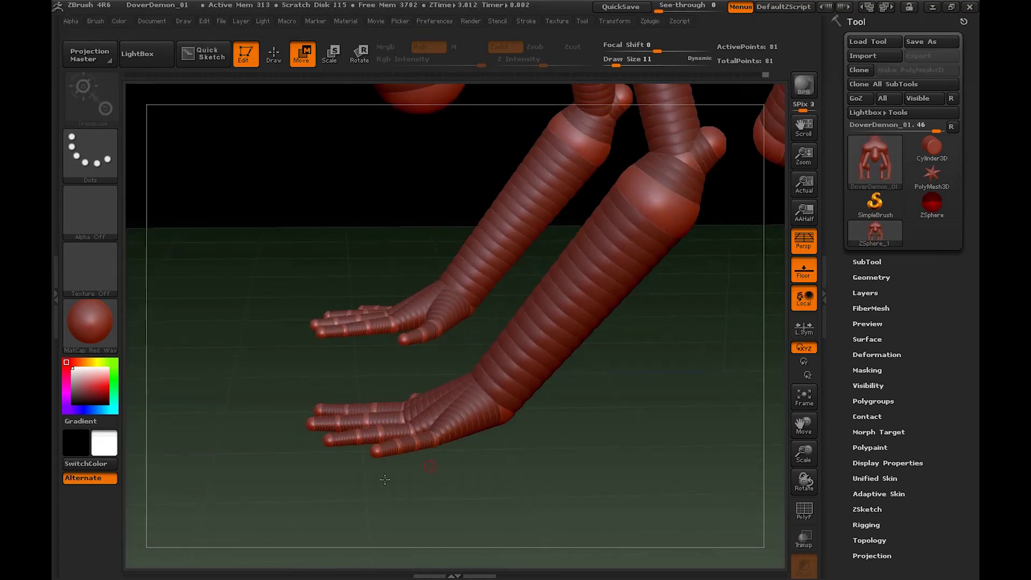
ctrl+click(501, 413)
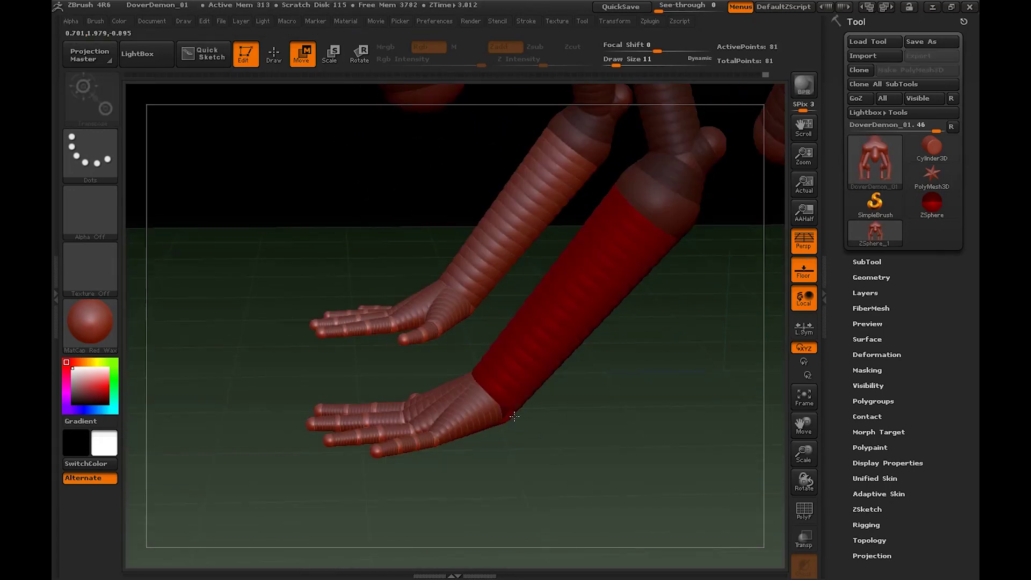
drag(513, 453, 446, 452)
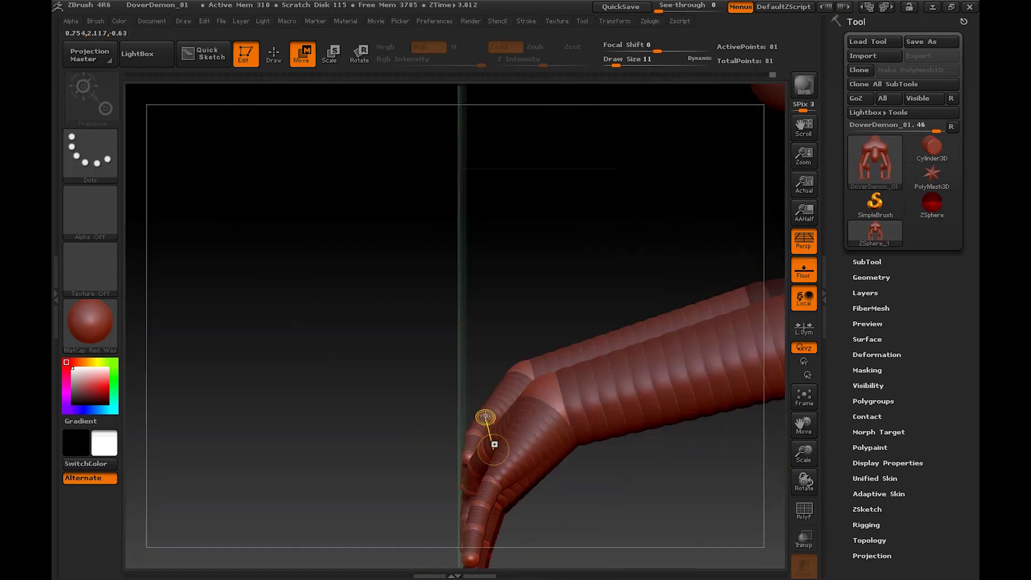
mouse_move(485, 417)
mouse_down()
mouse_move(415, 440)
mouse_move(621, 419)
mouse_move(626, 313)
mouse_move(471, 420)
mouse_up()
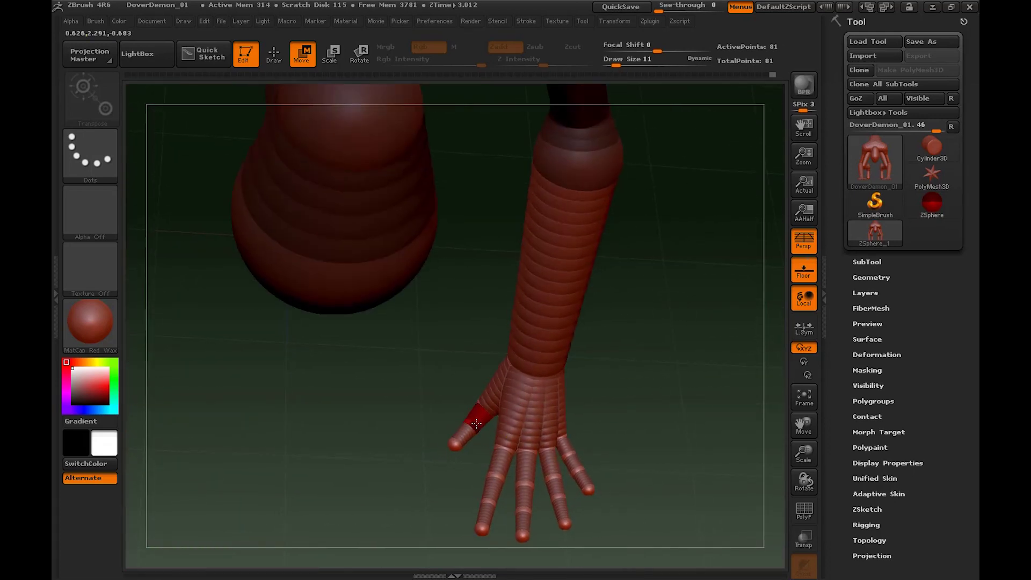
drag(431, 463, 479, 442)
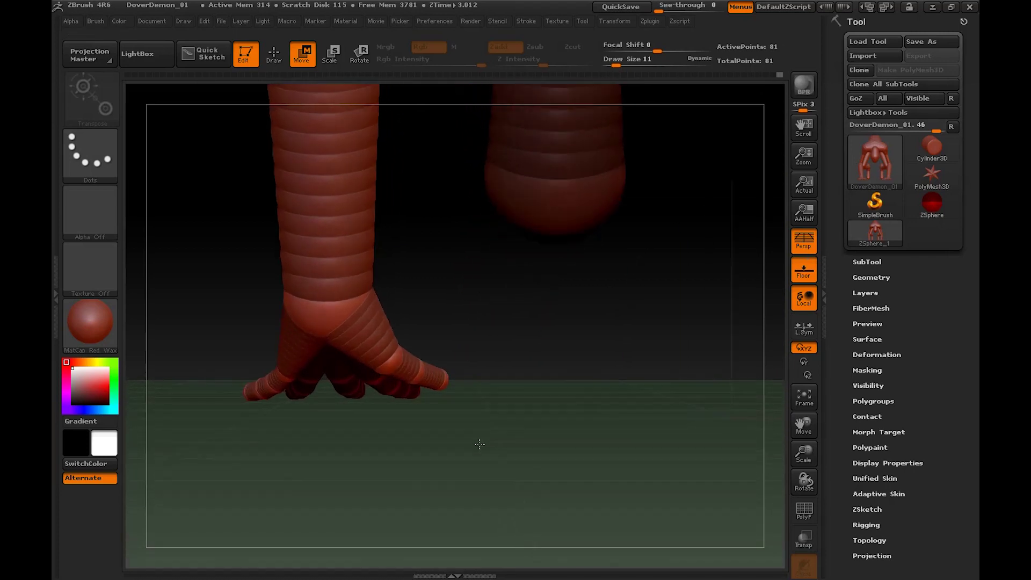
Turn perspective off and reposition the thumbs' joints and tips so they rest along the floor and angle away from the fingers
key(p)
drag(383, 374, 433, 406)
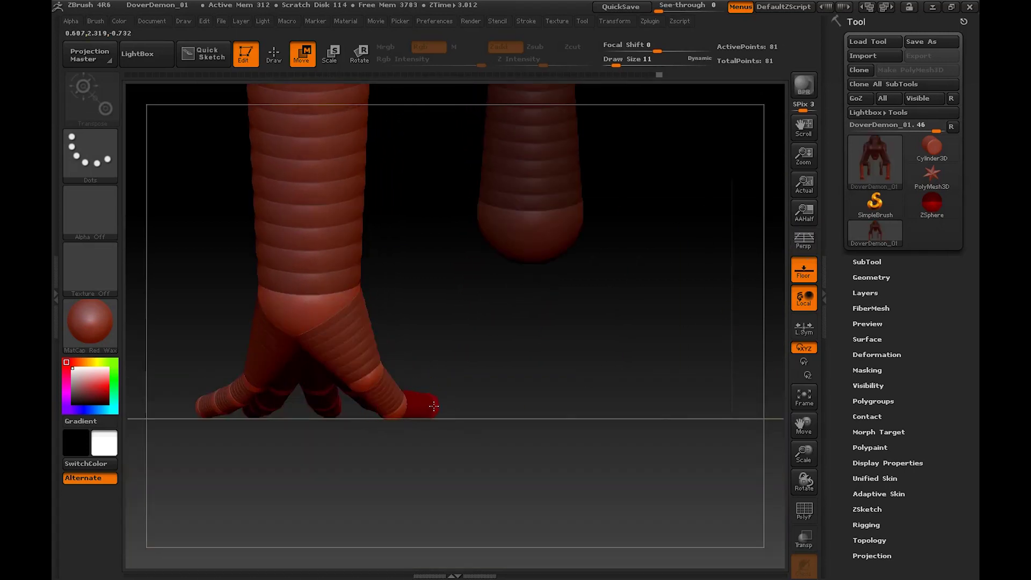
drag(497, 415, 430, 442)
drag(385, 380, 389, 375)
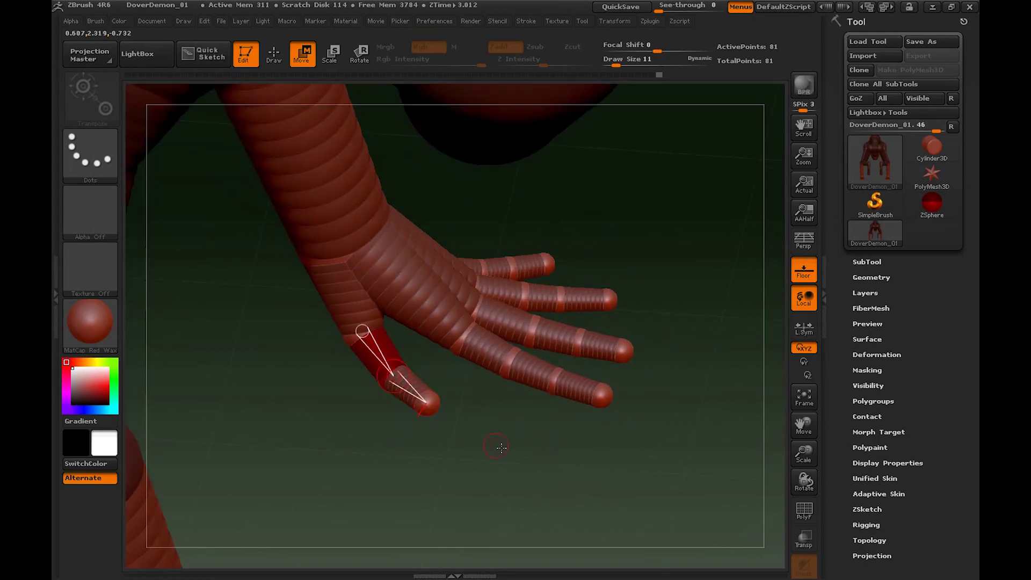
drag(495, 444, 485, 242)
drag(389, 373, 512, 371)
drag(645, 430, 675, 182)
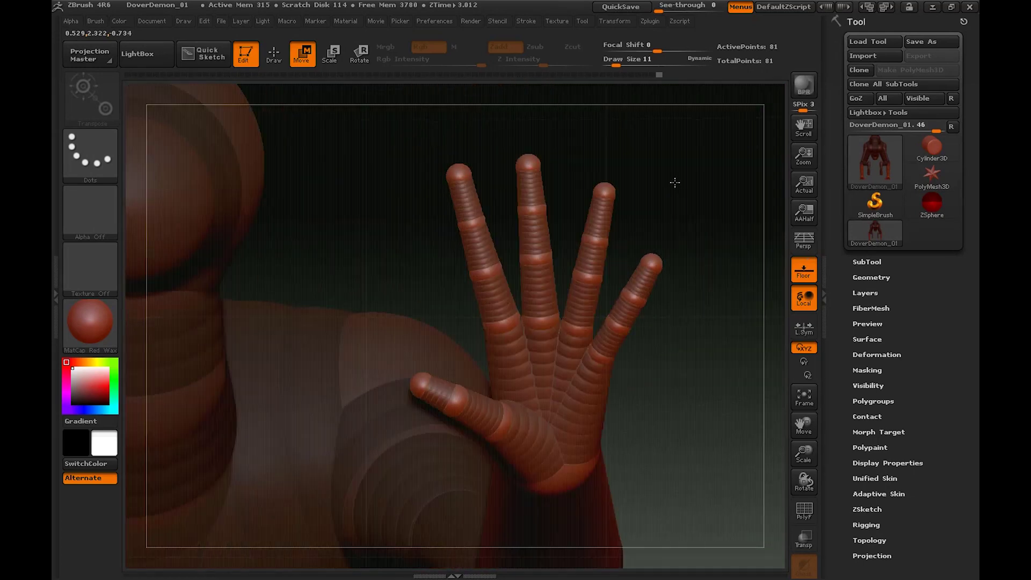
Lengthen the middle and index fingers by moving their tips and joint ZSpheres outward
drag(671, 366, 670, 461)
drag(510, 214, 509, 177)
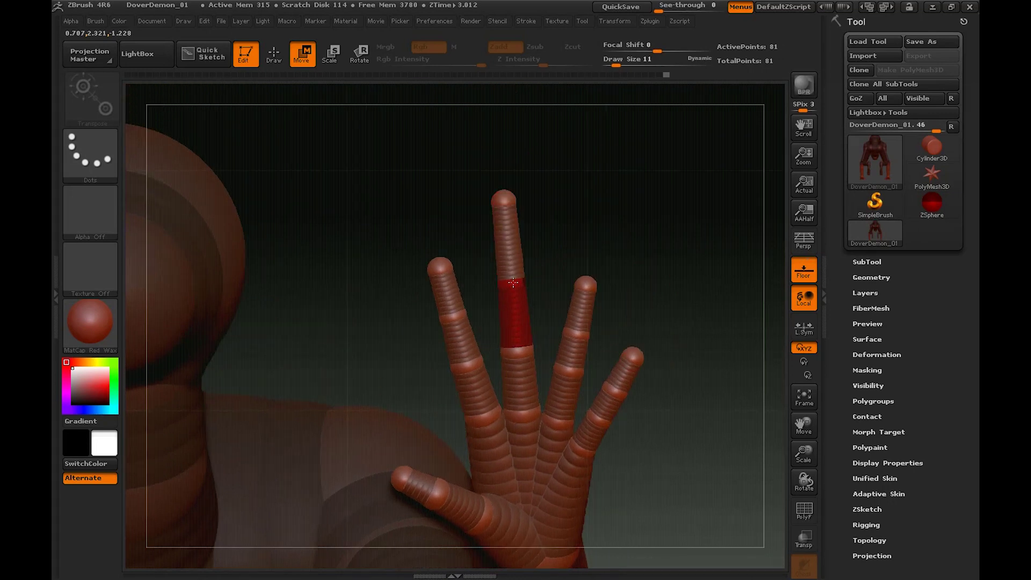
drag(517, 346, 520, 324)
drag(443, 259, 432, 235)
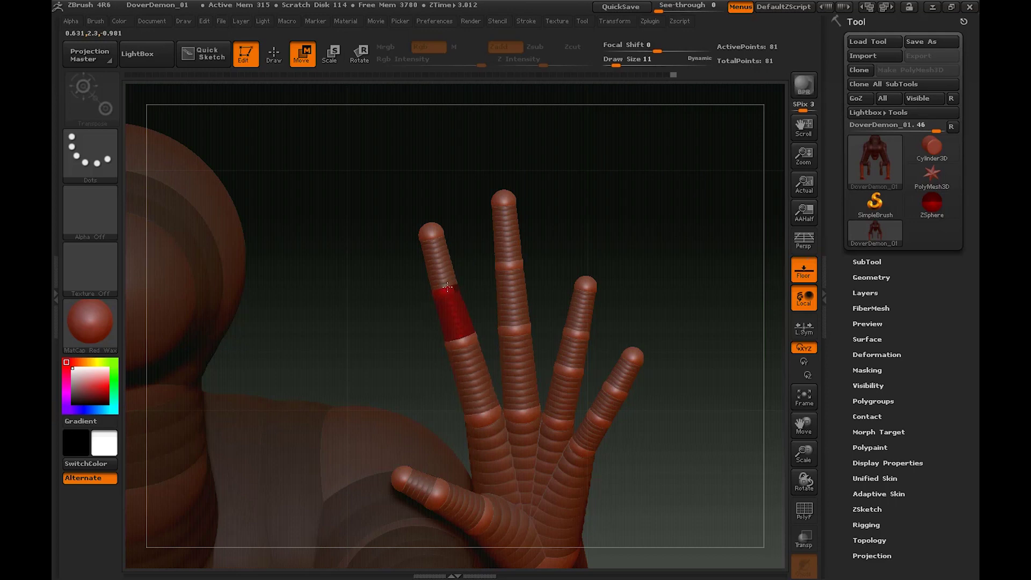
Examine the hands at floor level and the whole creature's pose with perspective on
drag(647, 247, 692, 217)
click(803, 269)
click(803, 268)
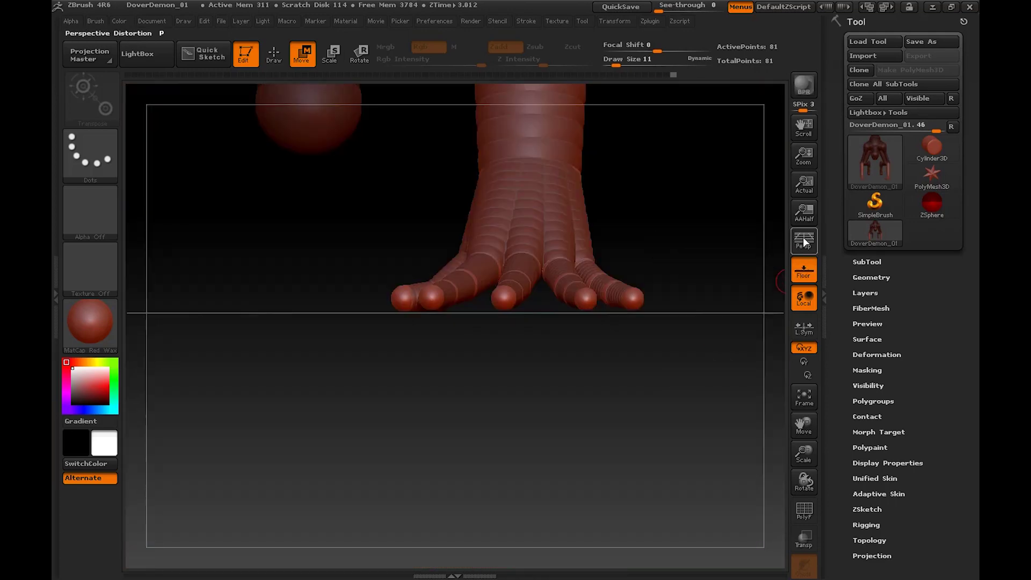
click(804, 242)
drag(614, 328, 527, 472)
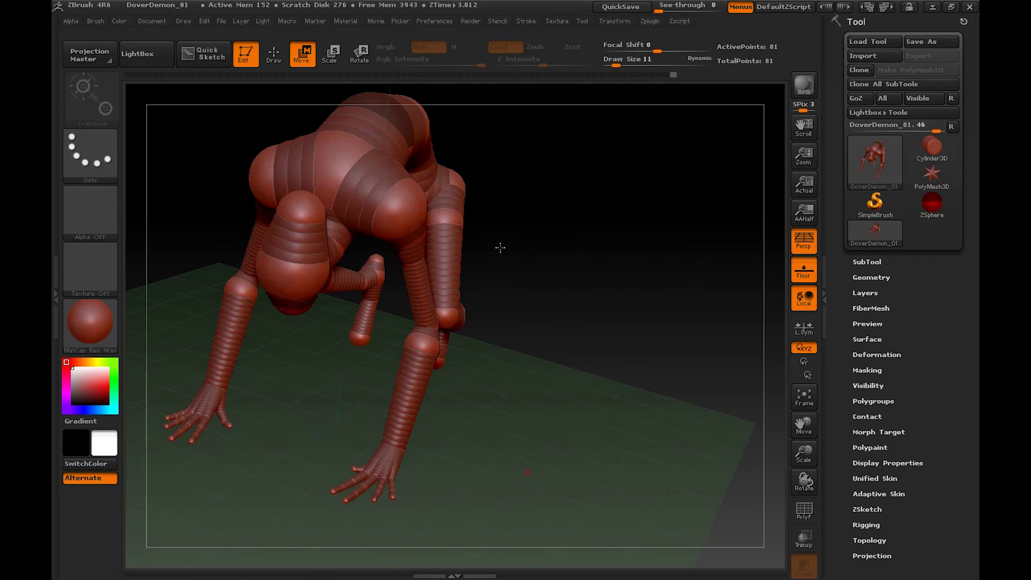
drag(499, 248, 495, 361)
drag(627, 319, 541, 336)
Hide perspective and the floor grid, and spread the fingers by moving the index, ring and little finger joints
key(p)
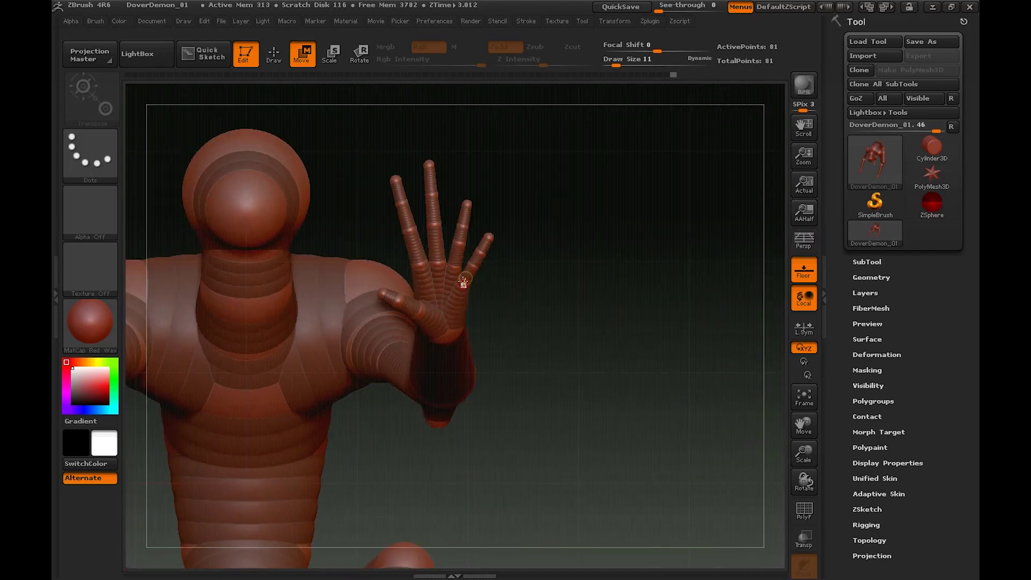
alt+drag(475, 268, 506, 328)
click(804, 297)
key(shift+p)
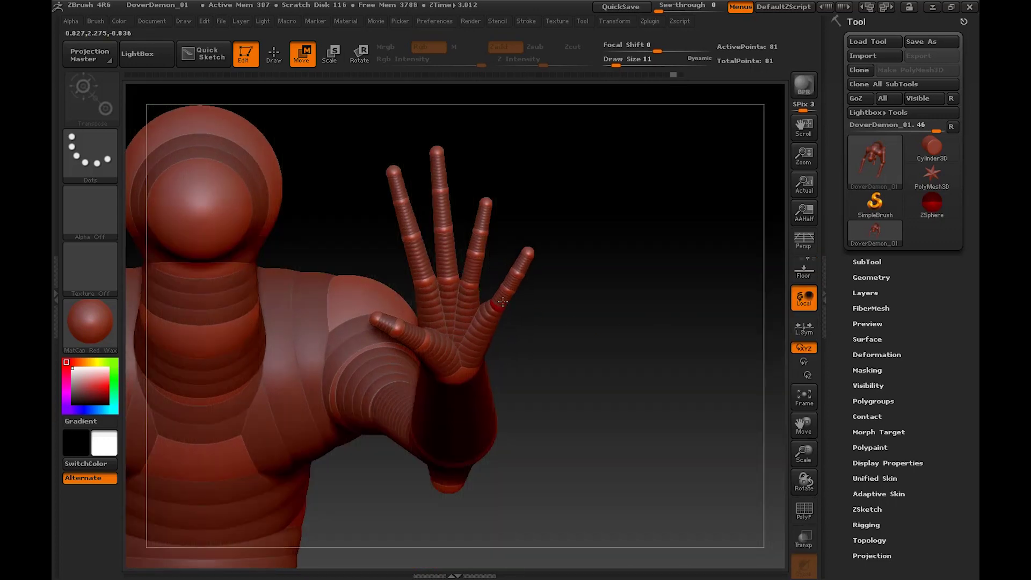
drag(423, 281, 414, 286)
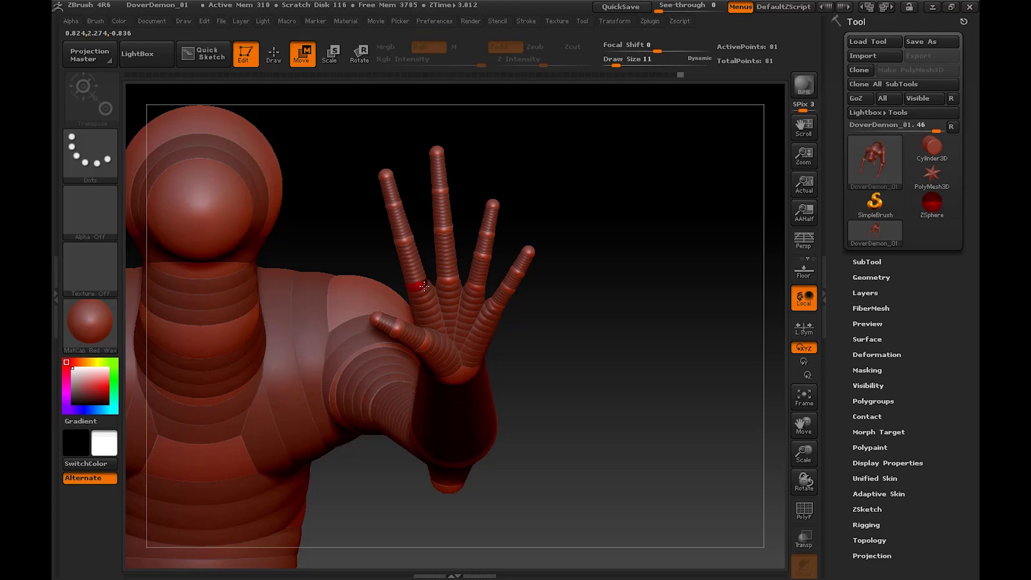
drag(499, 304, 501, 304)
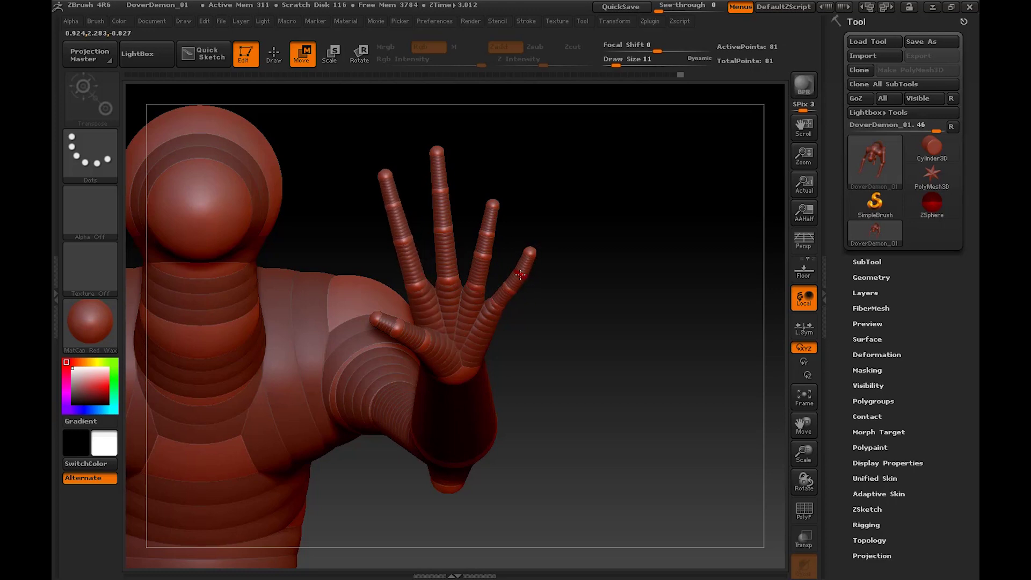
alt+drag(552, 283, 553, 344)
Refine the little finger's tip size and the positions of the outer fingers' joint ZSpheres
key(e)
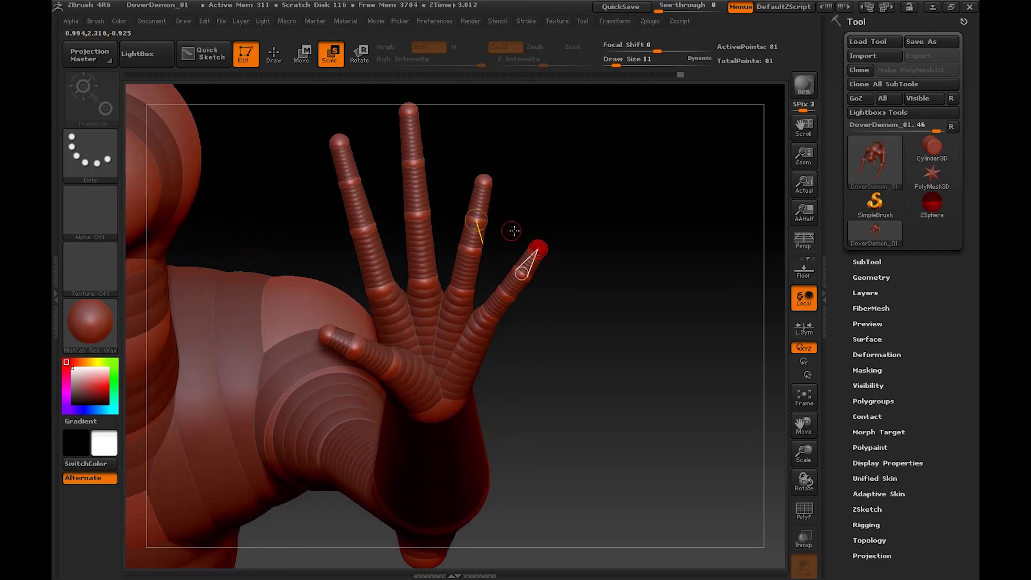
key(w)
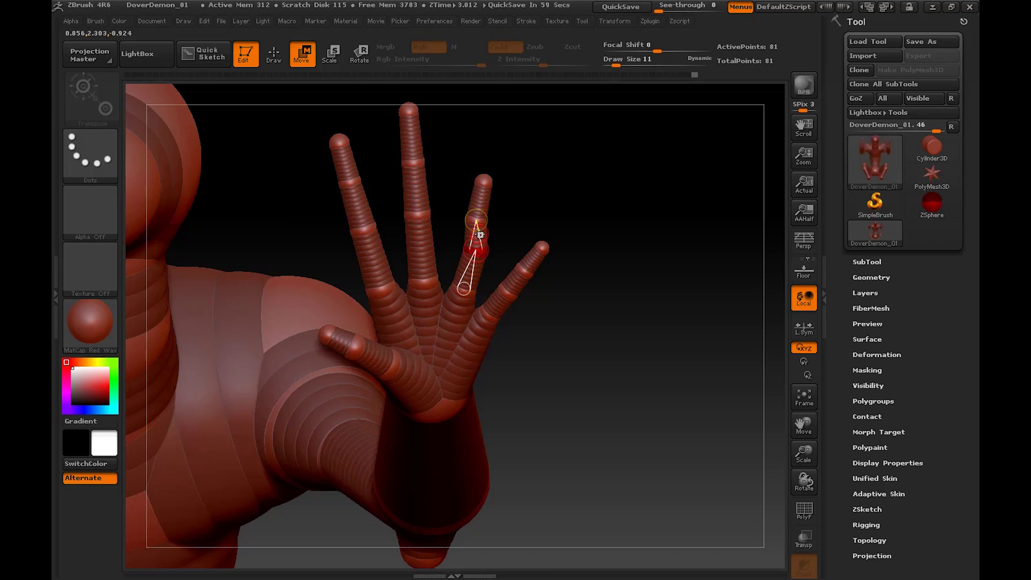
key(space)
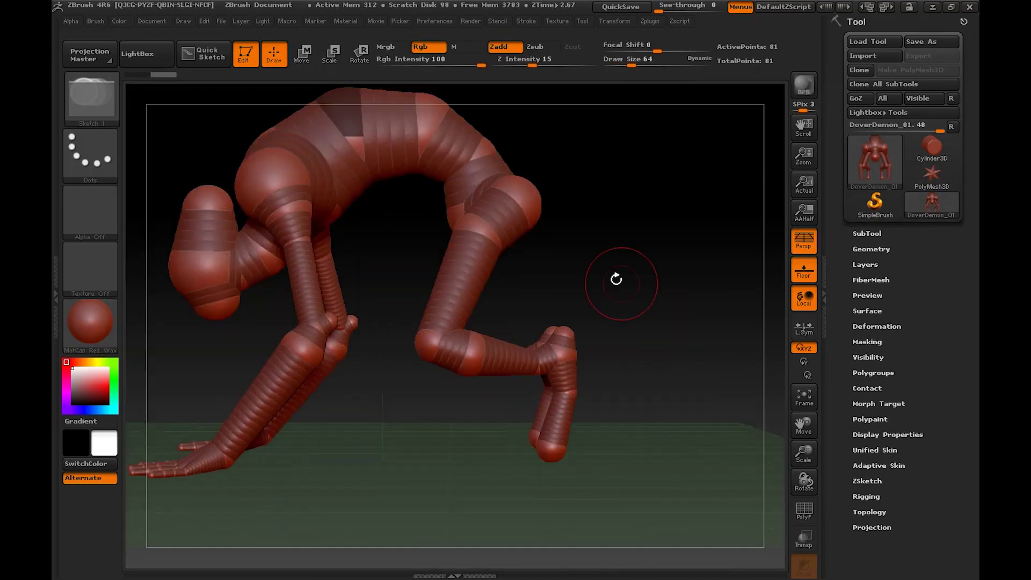
Adjust the head's position, add mirrored ZSpheres to its sides and pull them out into skull bulges and pointed ears
drag(286, 226, 279, 290)
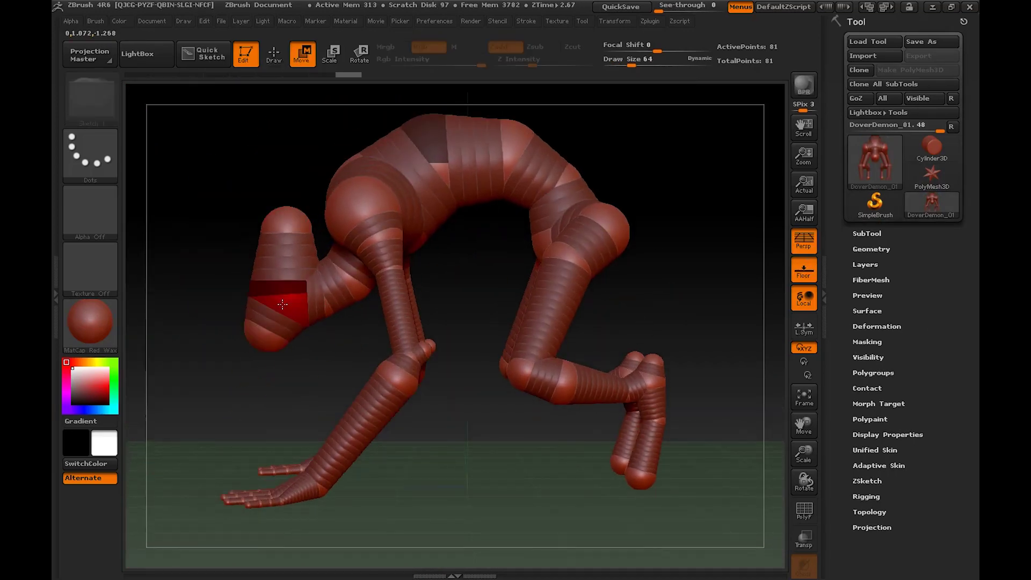
key(q)
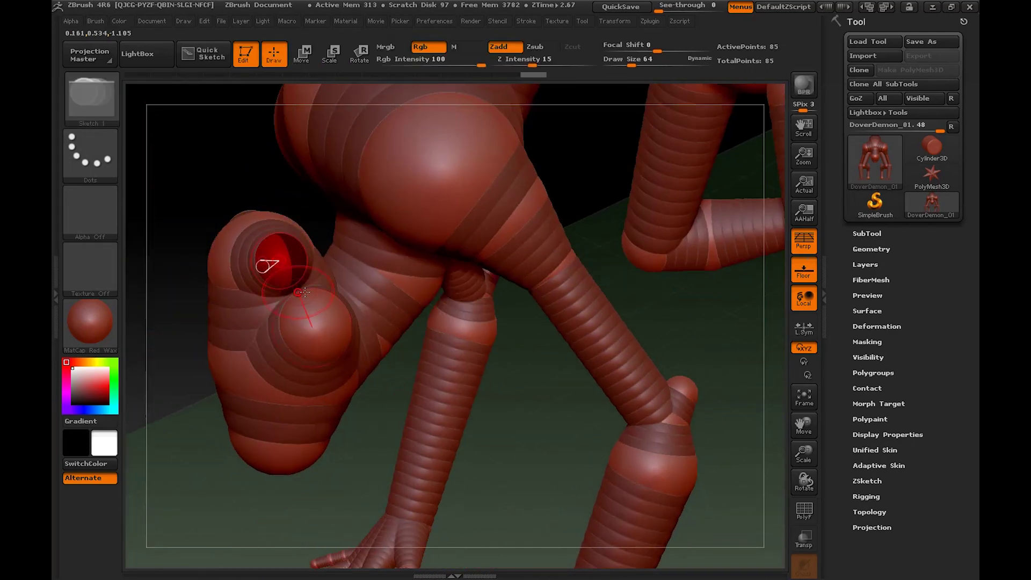
key(w)
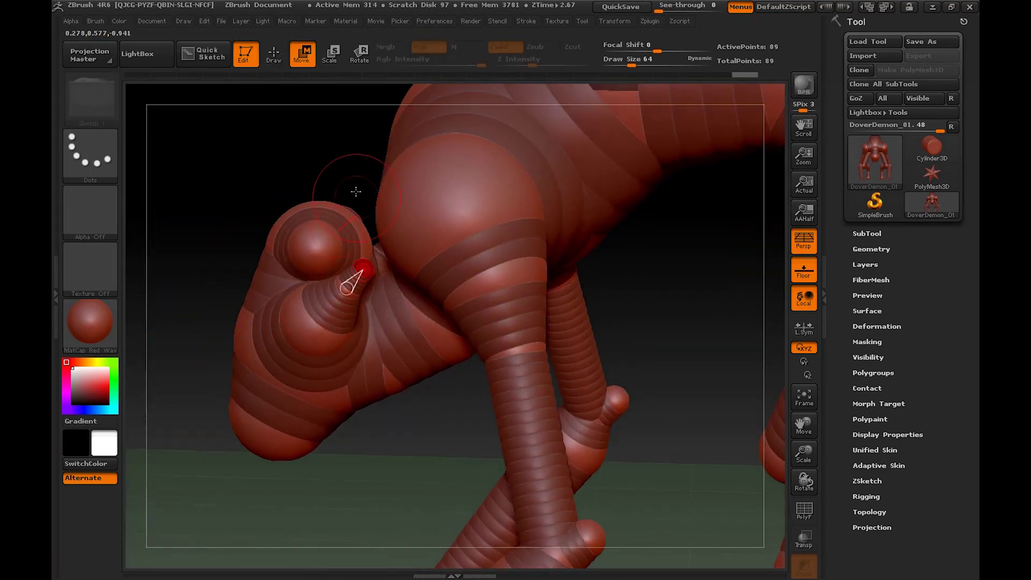
drag(332, 349, 363, 263)
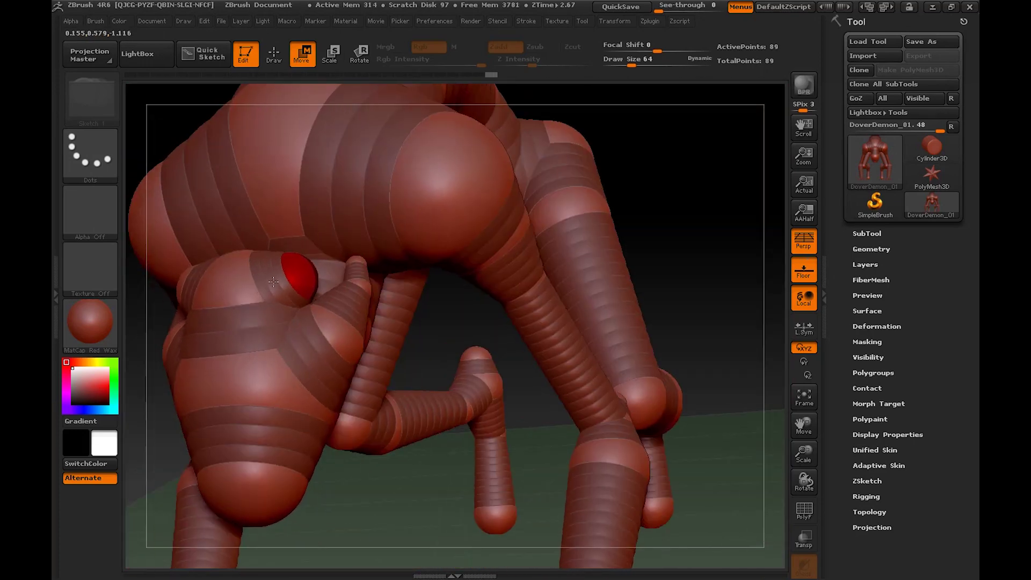
drag(248, 299, 288, 271)
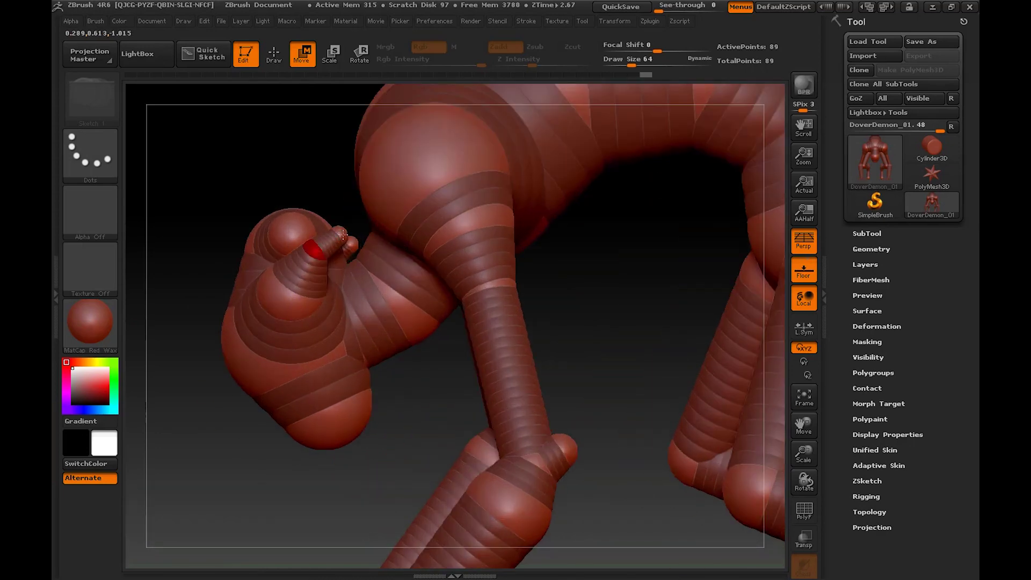
drag(292, 334, 325, 212)
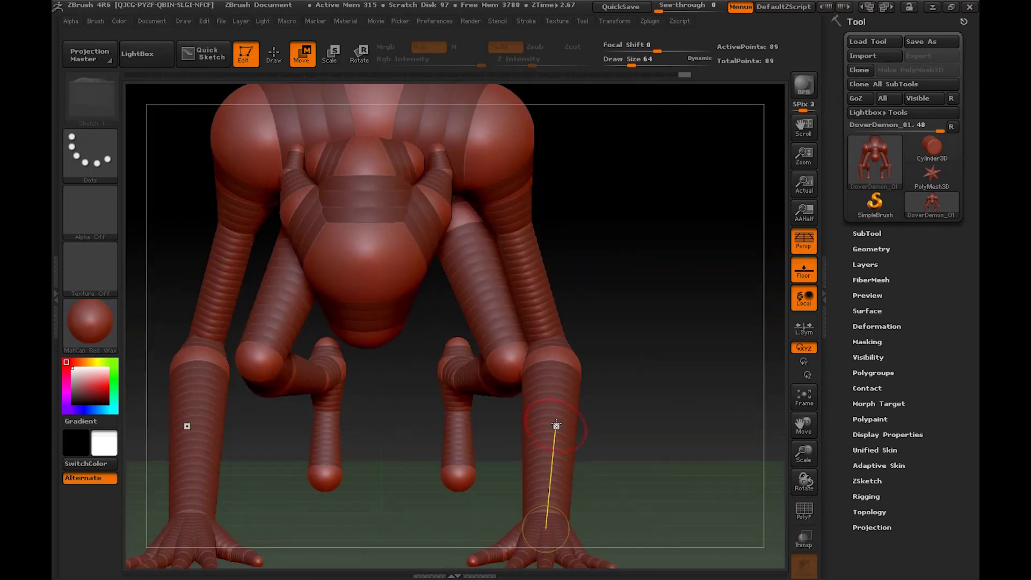
Add mirrored ZSpheres at the ends of the feet for the foot's ball, four front toes and an inner toe
key(q)
drag(461, 499, 467, 497)
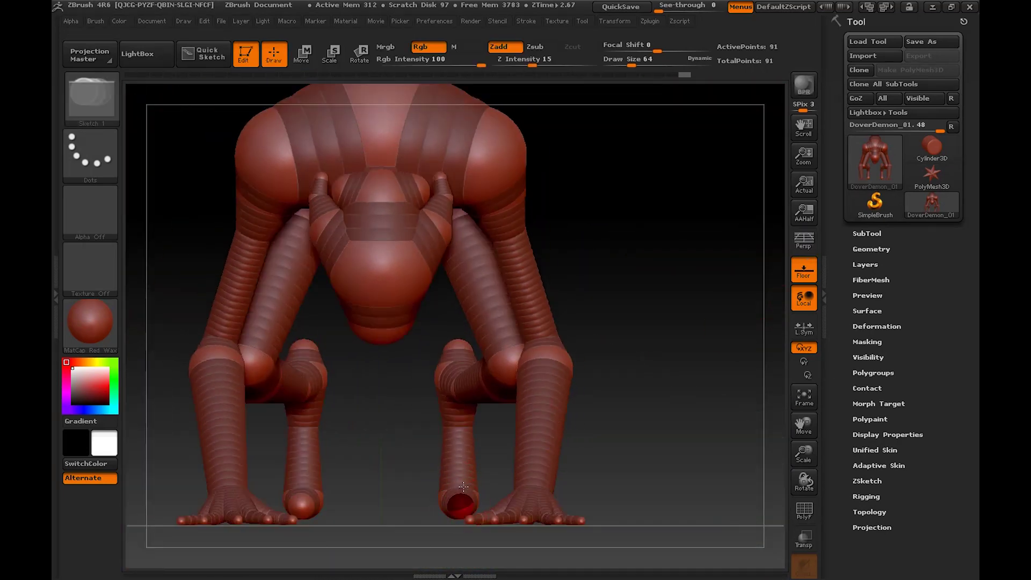
key(w)
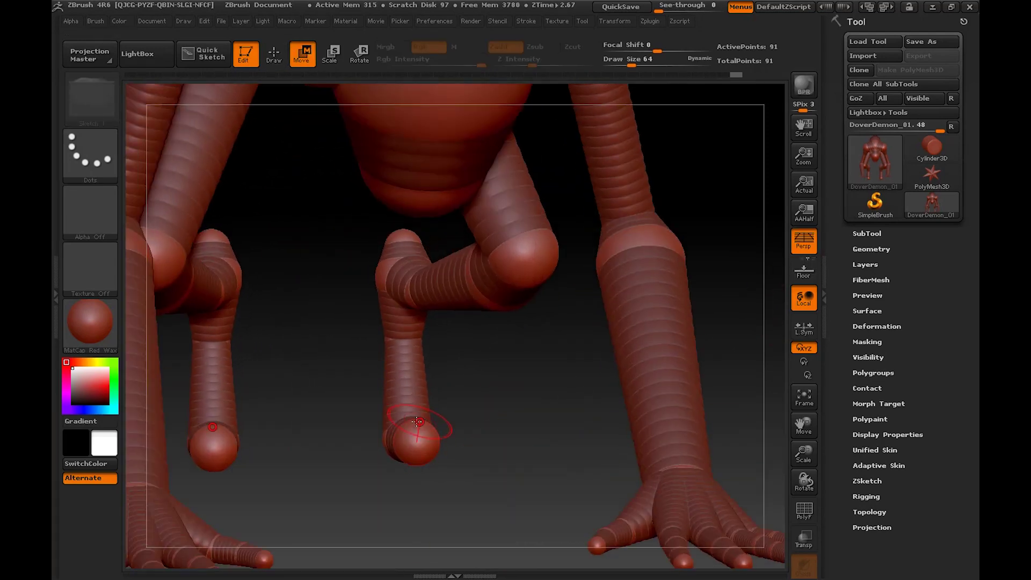
key(q)
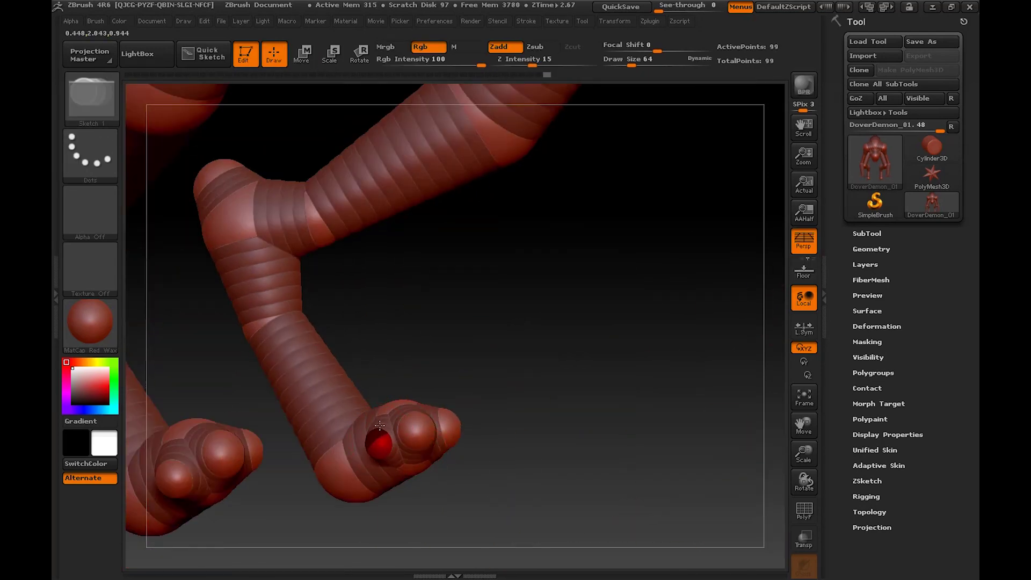
drag(367, 436, 270, 322)
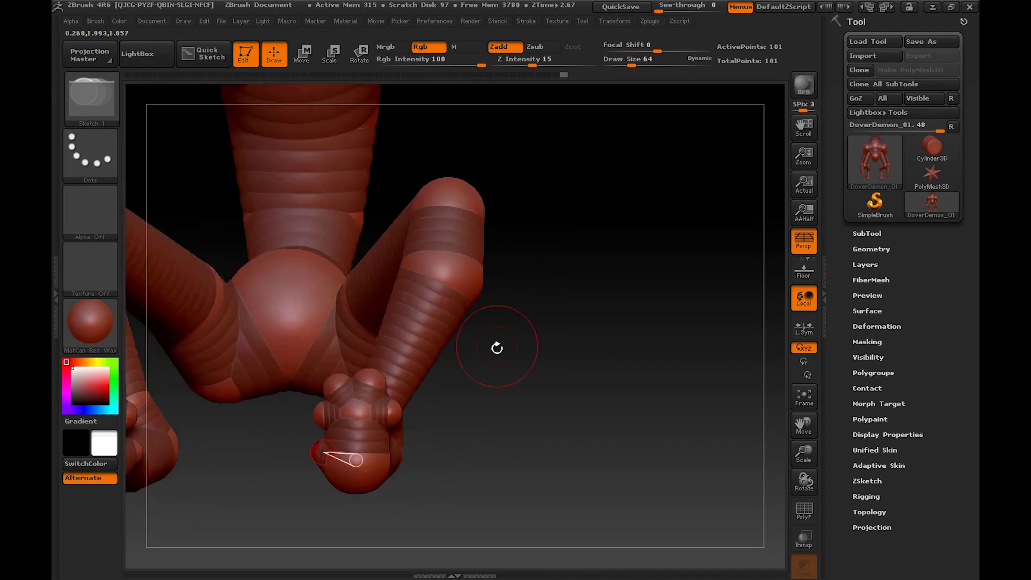
key(p)
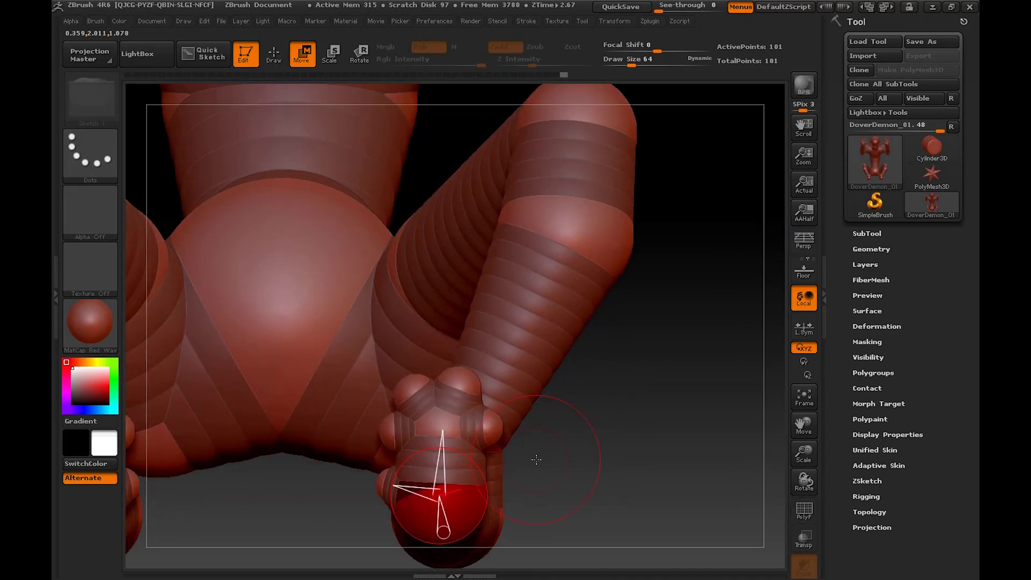
Set the draw size to 15, then move and scale the front toe ZSpheres to fan the four toes outward
key(w)
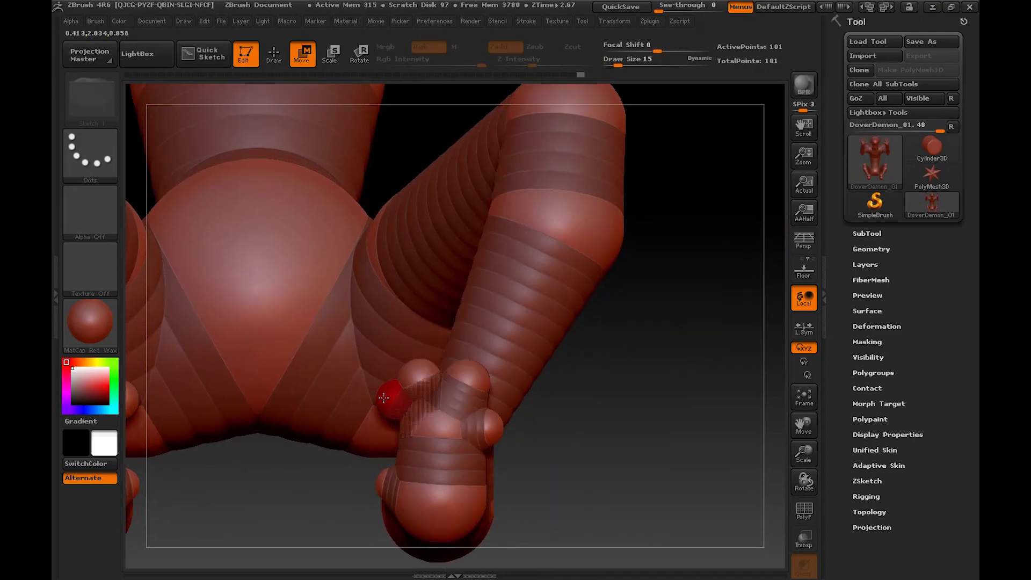
drag(383, 397, 379, 387)
drag(489, 427, 499, 401)
key(e)
drag(380, 388, 376, 382)
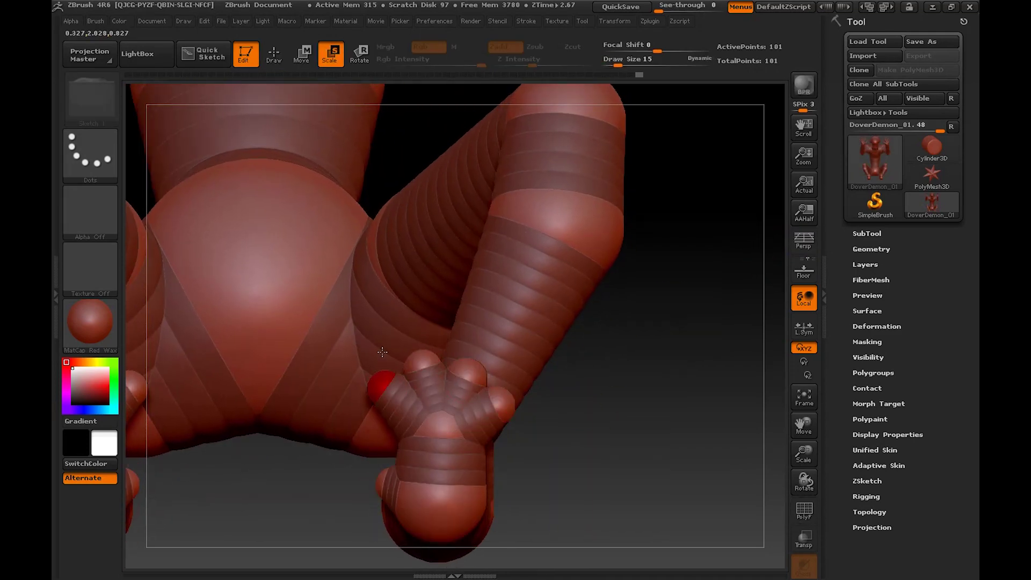
drag(499, 402, 497, 381)
key(w)
drag(467, 368, 463, 354)
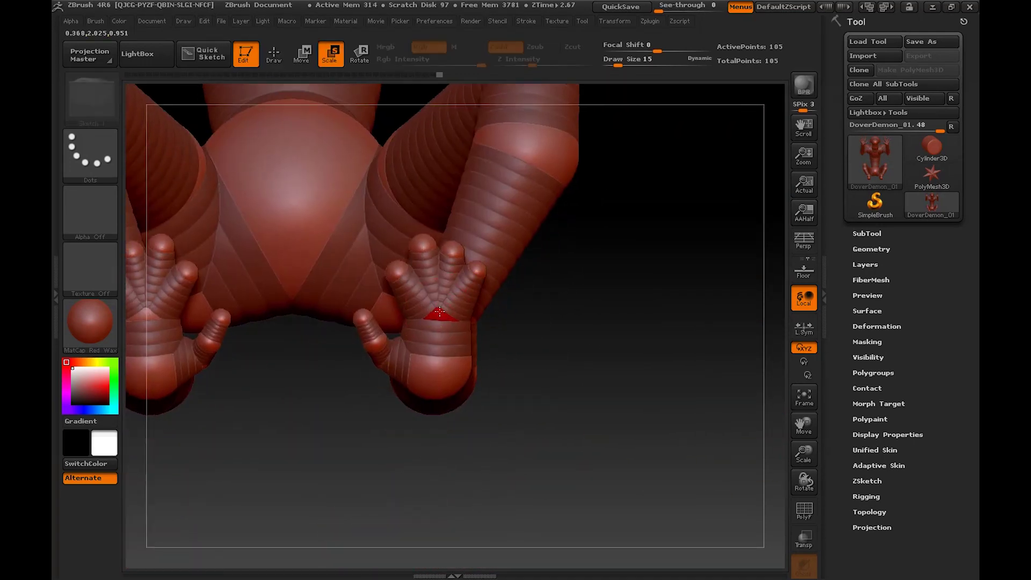
Adjust the position and size of the ZSpheres forming the soles of the feet behind the toes
drag(437, 311, 419, 221)
key(e)
drag(437, 362, 369, 354)
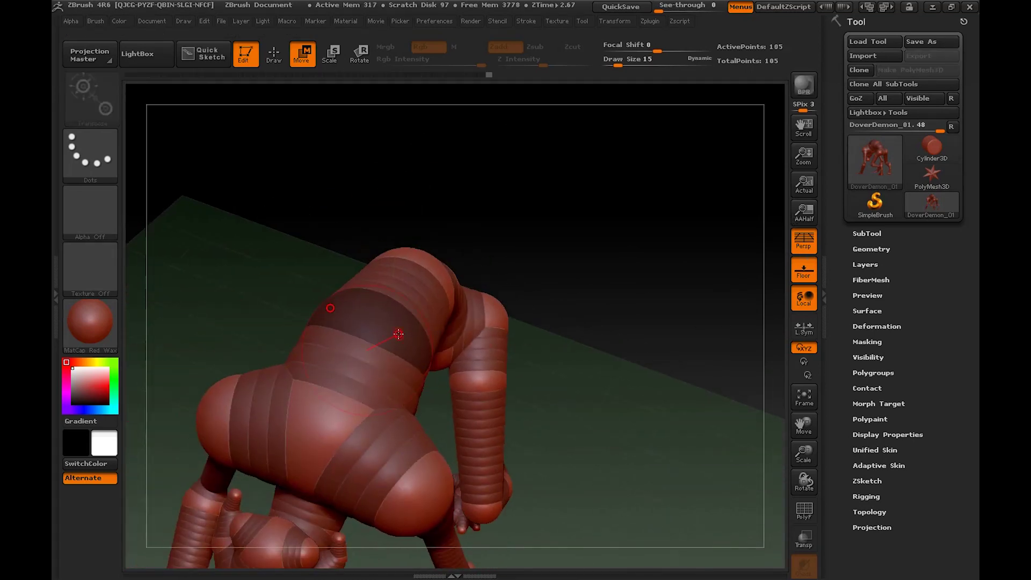
Refine the torso's ZSpheres and preview the whole creature's adaptive skin
key(e)
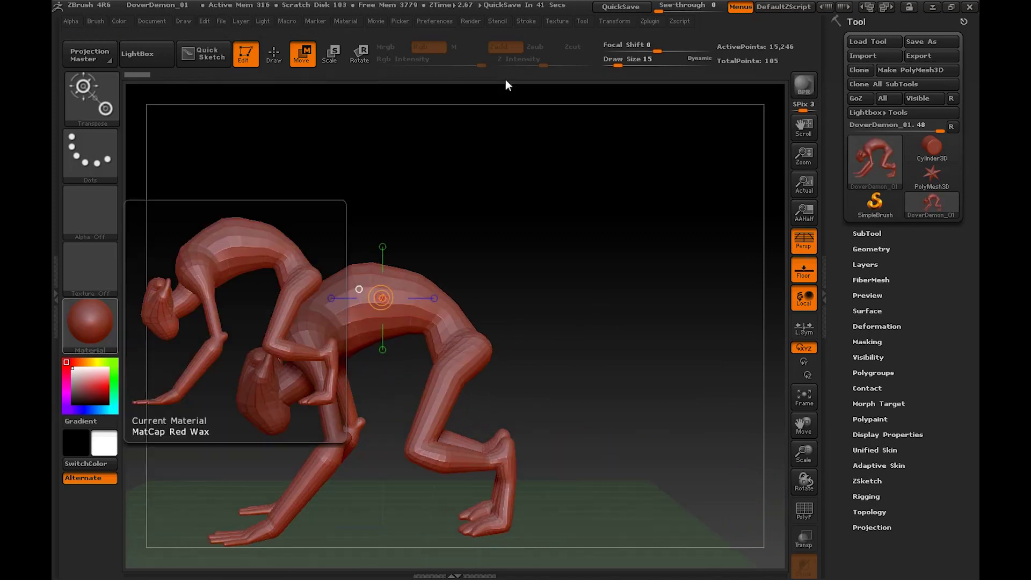
drag(575, 323, 653, 303)
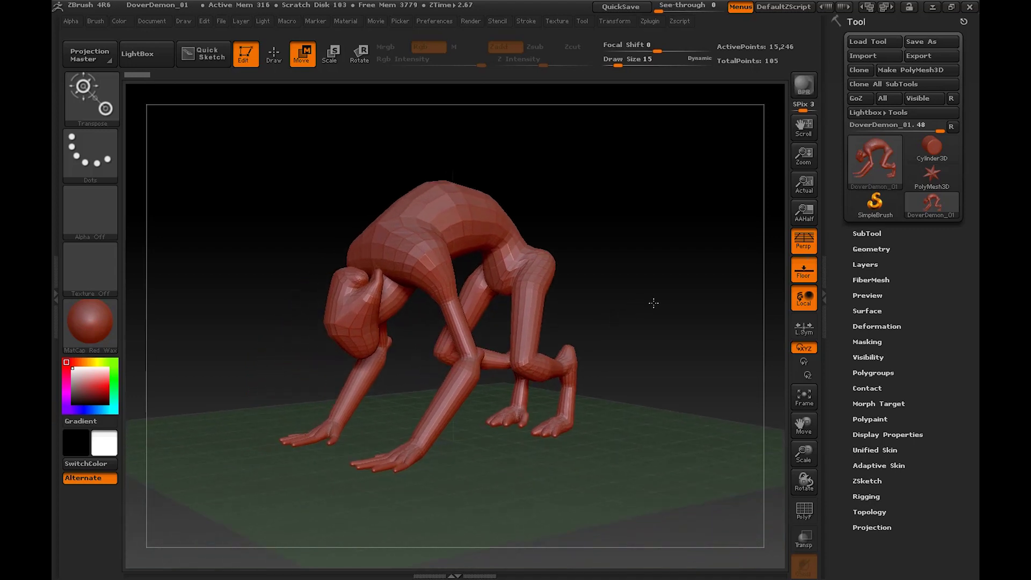